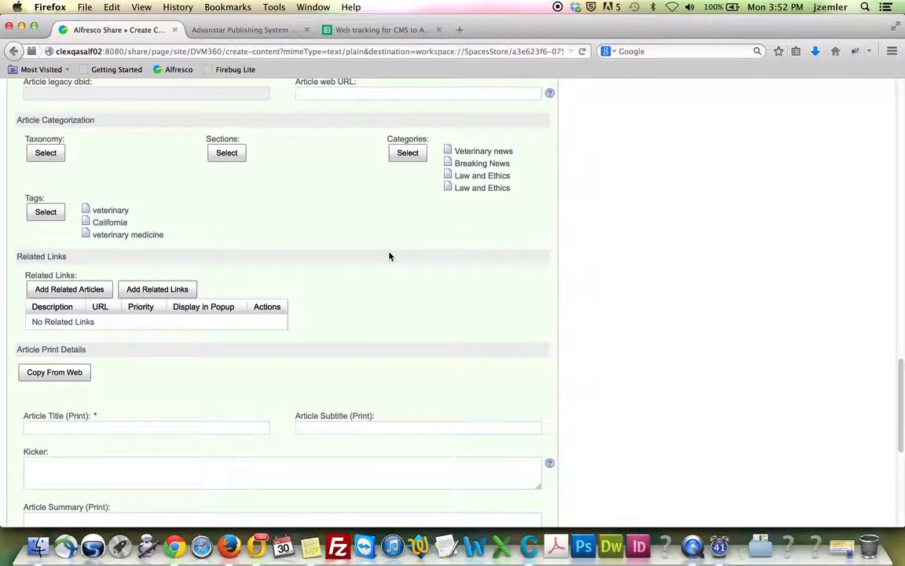
Switch to the Advanstar Publishing System, open the article "Veterinarian found dead at California clinic" and examine its Related Links section.
{"action": "scroll", "coordinate": [330, 253], "scroll_direction": "down", "scroll_amount": 1}
{"action": "left_click_drag", "start_coordinate": [16, 236], "coordinate": [72, 241]}
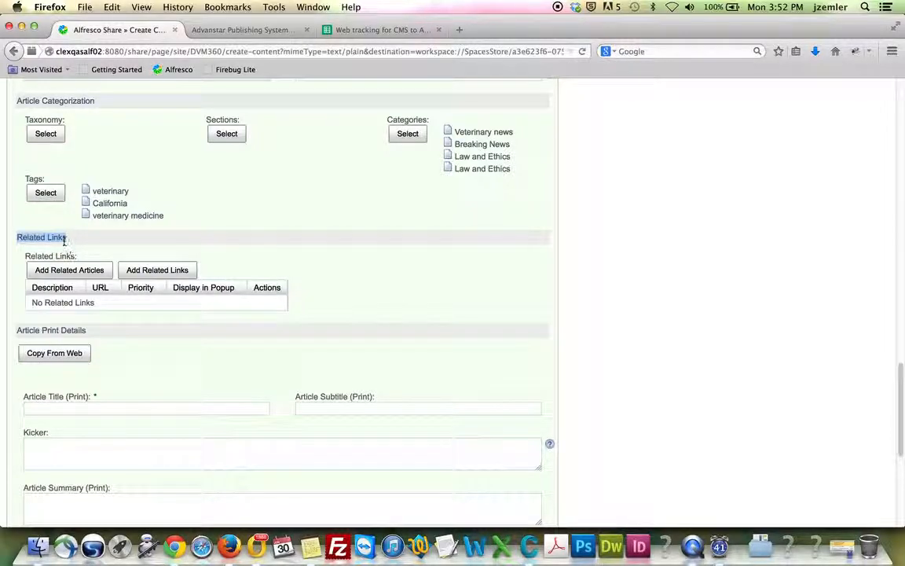
{"action": "left_click", "coordinate": [201, 30]}
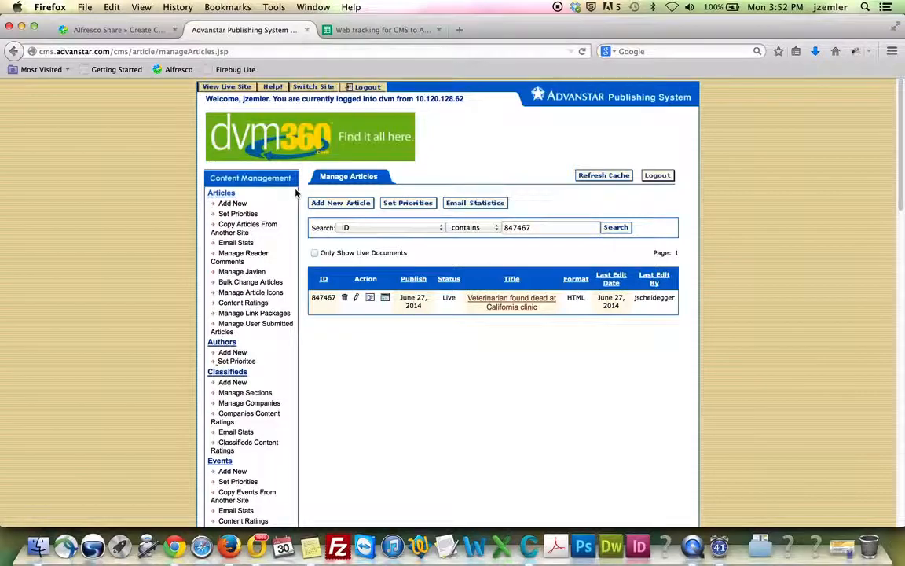
{"action": "scroll", "coordinate": [494, 352], "scroll_direction": "down", "scroll_amount": 1}
{"action": "scroll", "coordinate": [493, 352], "scroll_direction": "down", "scroll_amount": 3}
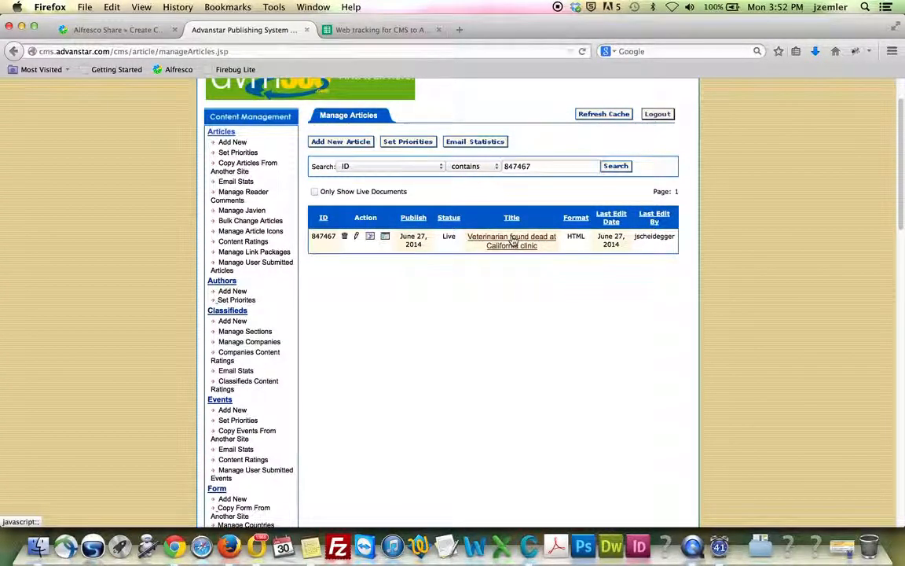
{"action": "left_click", "coordinate": [511, 241]}
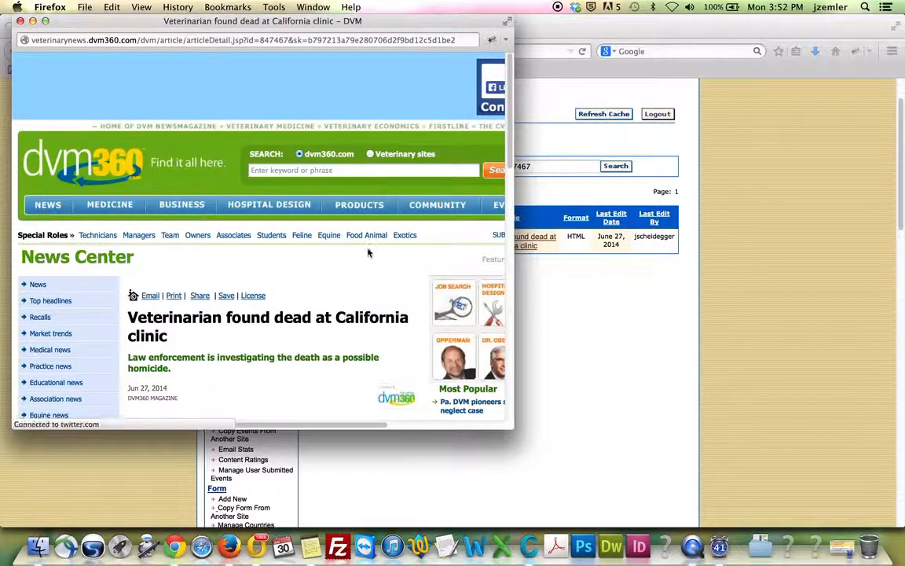
{"action": "scroll", "coordinate": [334, 254], "scroll_direction": "down", "scroll_amount": 6}
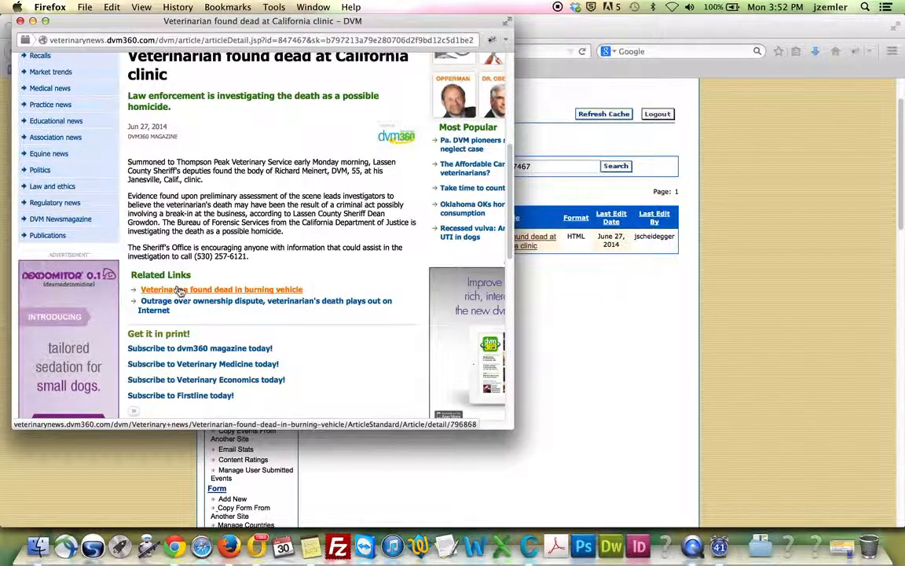
{"action": "left_click", "coordinate": [20, 21]}
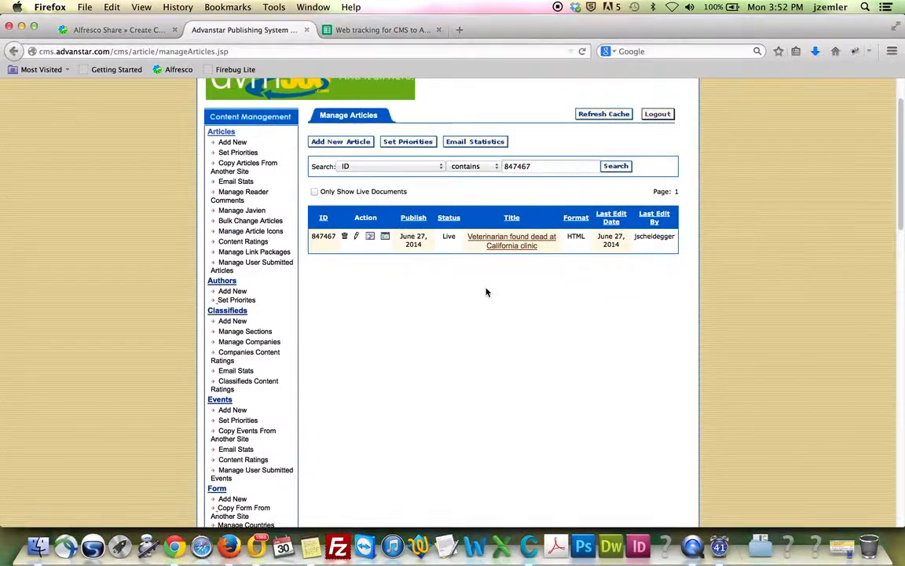
Open the article's related links in edit mode, saving the section title, and bring up the link "Veterinarian found dead in burning vehicle".
{"action": "left_click", "coordinate": [356, 237]}
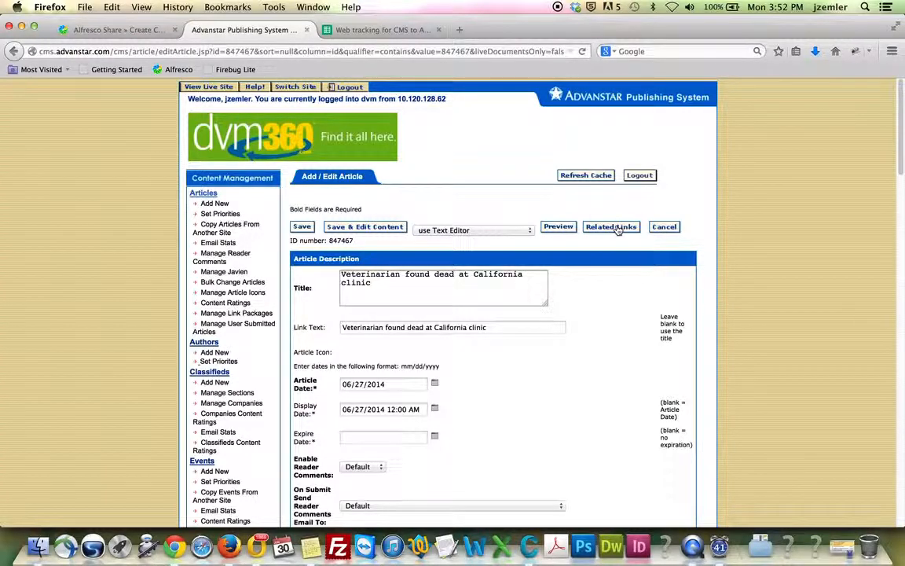
{"action": "left_click", "coordinate": [618, 229]}
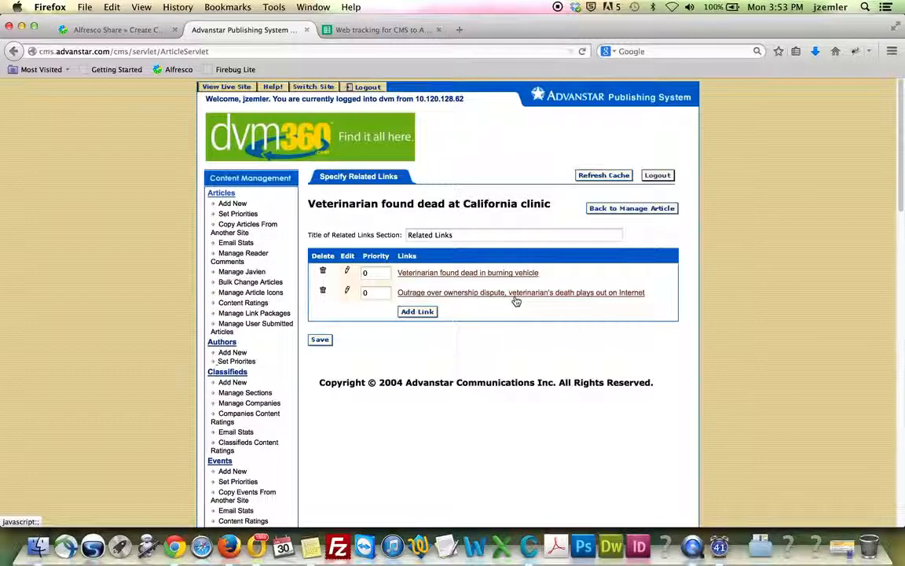
{"action": "left_click", "coordinate": [348, 272]}
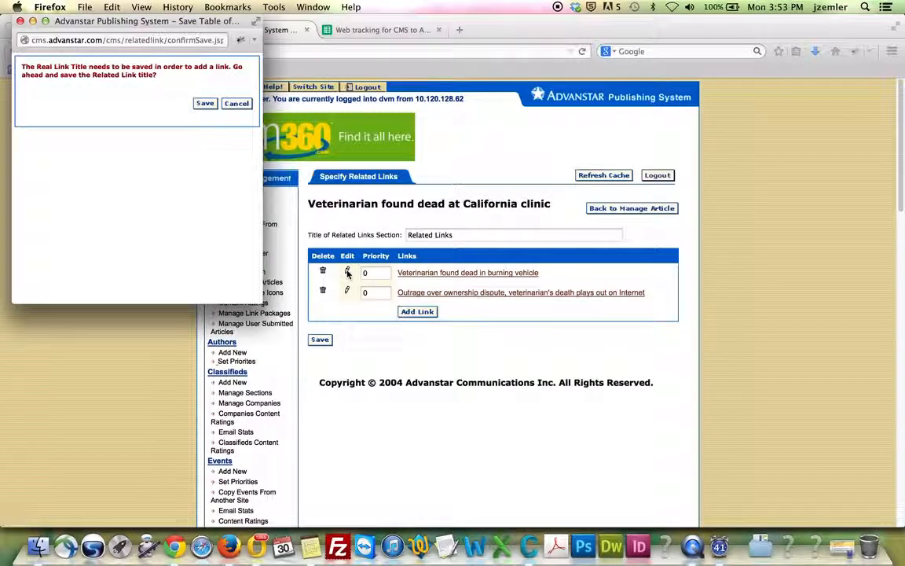
{"action": "left_click", "coordinate": [203, 106]}
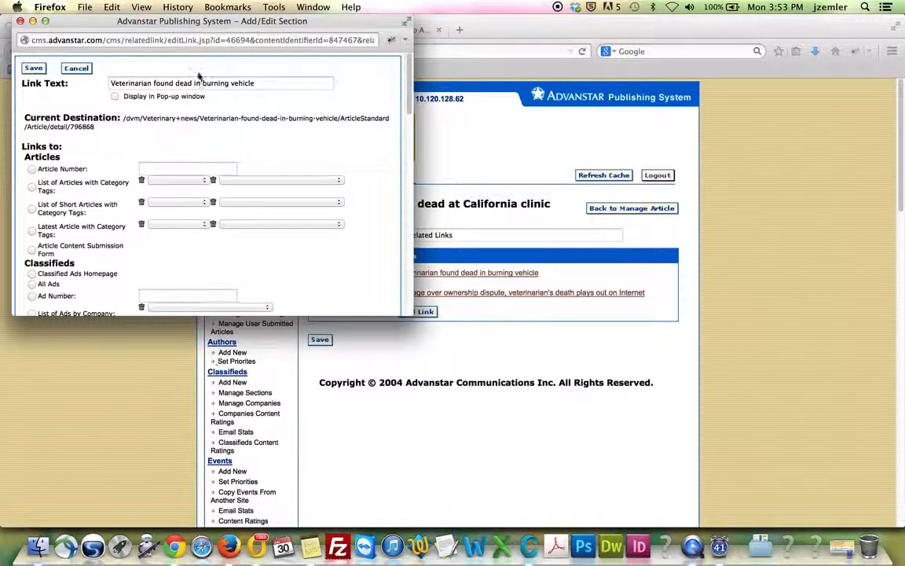
{"action": "left_click_drag", "start_coordinate": [178, 24], "coordinate": [615, 11]}
{"action": "triple_click", "coordinate": [669, 83]}
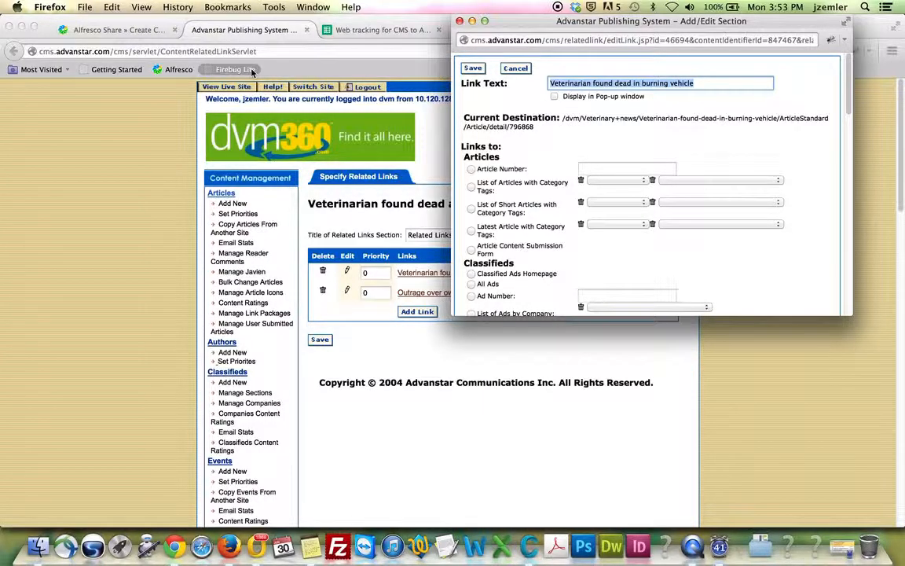
Open Add Related Articles in Alfresco, and back in Advanstar examine the burning-vehicle link's current destination and article number.
{"action": "left_click", "coordinate": [91, 30]}
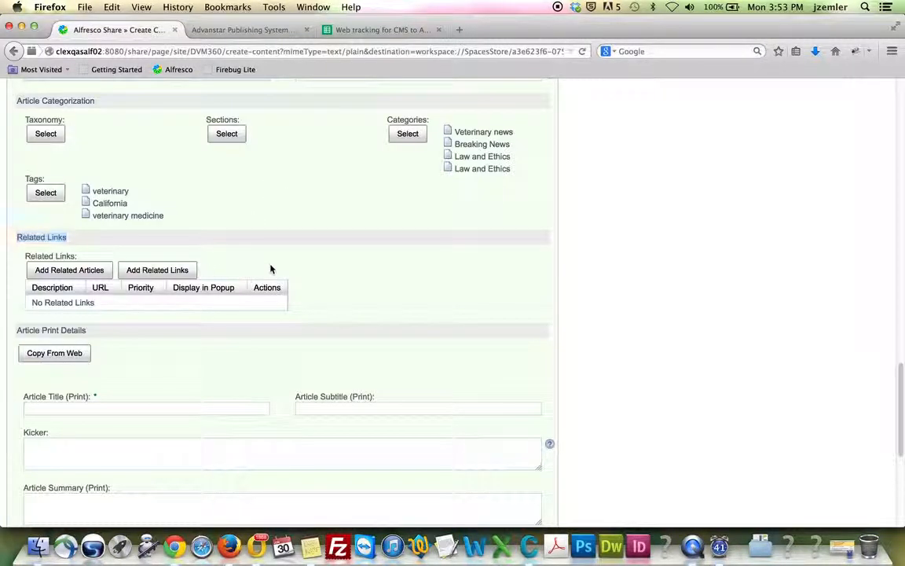
{"action": "left_click", "coordinate": [57, 271]}
{"action": "left_click", "coordinate": [228, 29]}
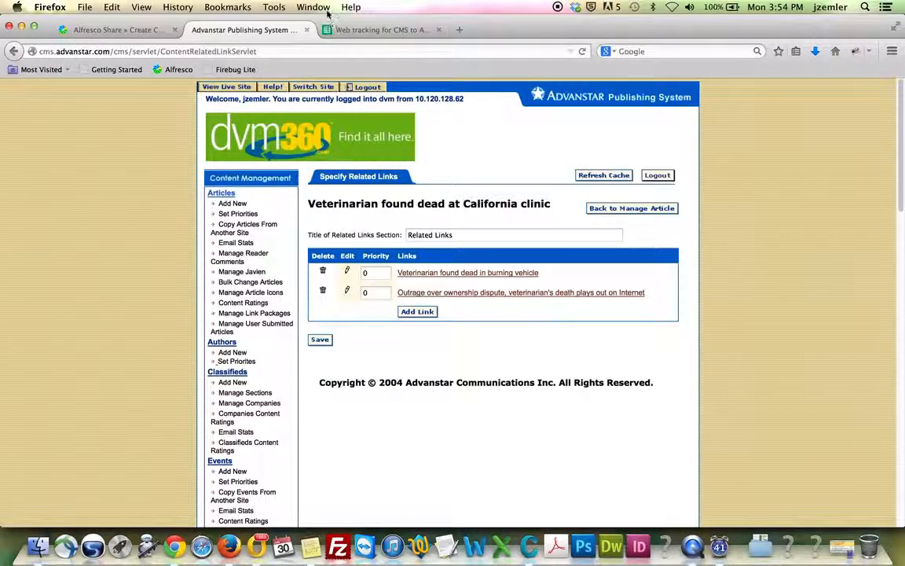
{"action": "left_click_drag", "start_coordinate": [324, 21], "coordinate": [334, 67]}
{"action": "left_click", "coordinate": [542, 26]}
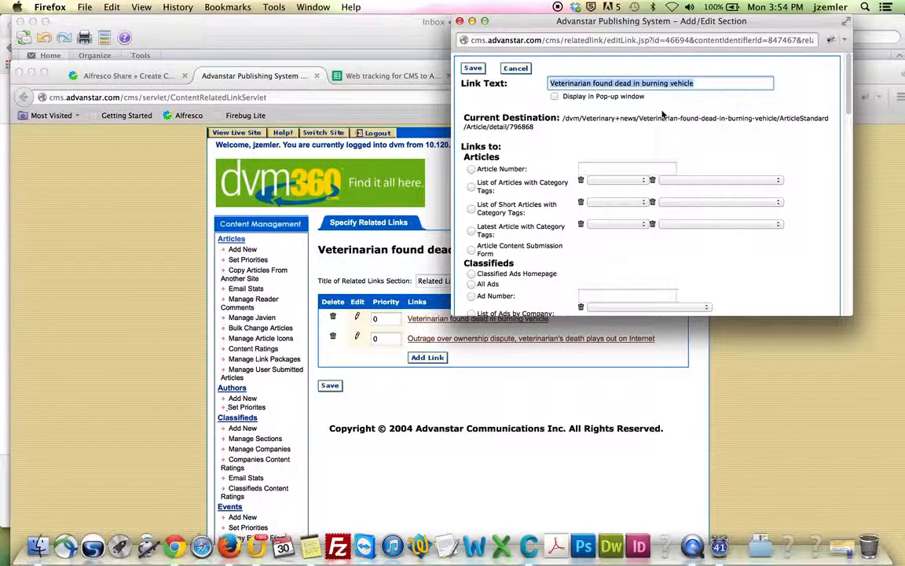
{"action": "left_click_drag", "start_coordinate": [562, 116], "coordinate": [570, 134]}
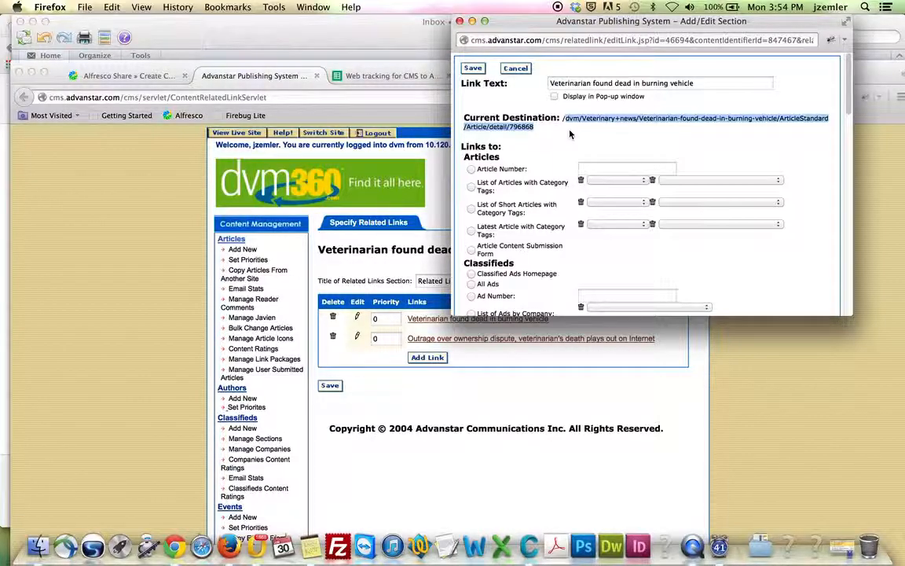
{"action": "left_click", "coordinate": [496, 129]}
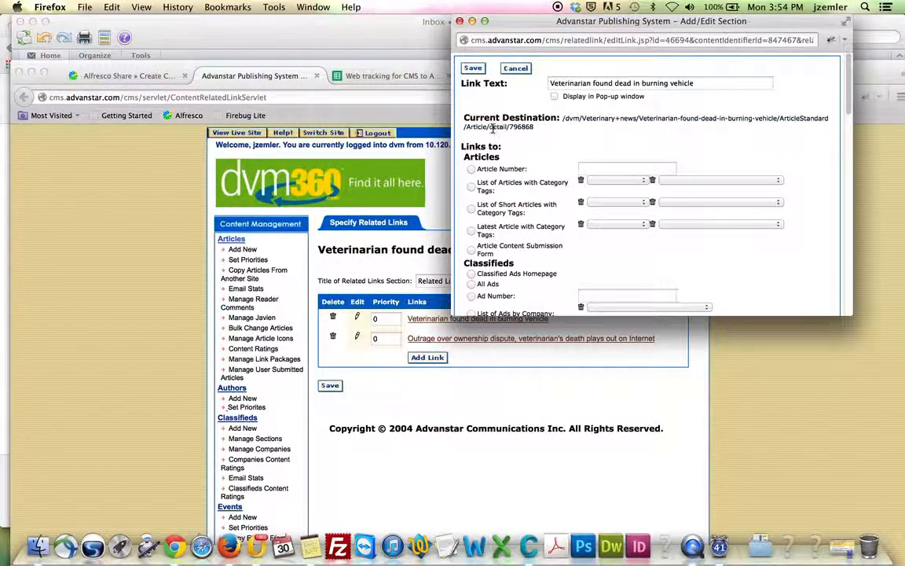
{"action": "double_click", "coordinate": [521, 127]}
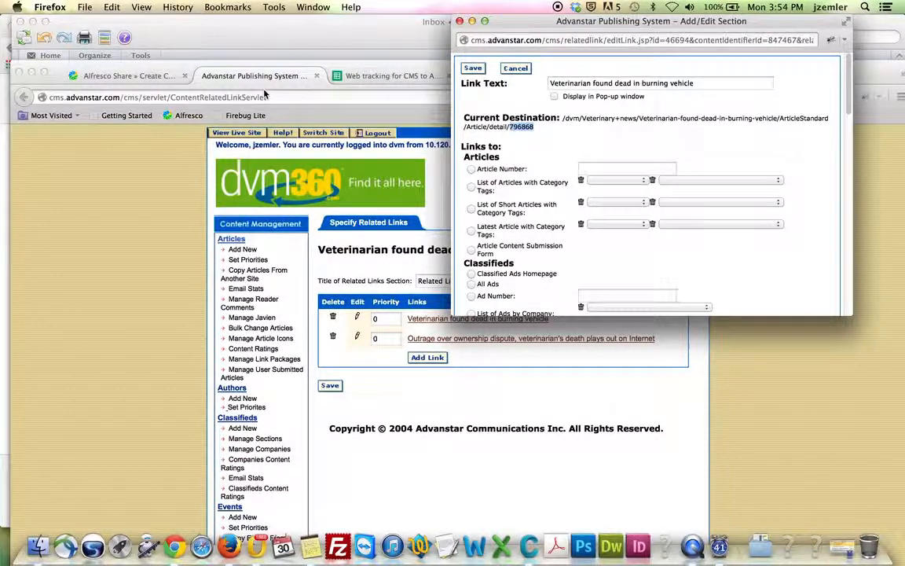
Switch to the Alfresco article form and open the web title search for adding related articles.
{"action": "left_click", "coordinate": [122, 75]}
{"action": "left_click", "coordinate": [69, 318]}
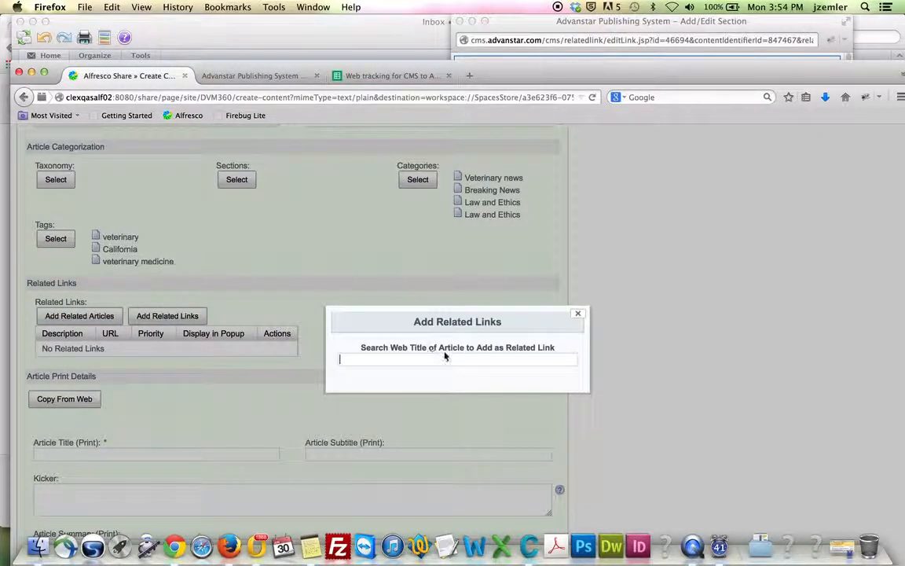
{"action": "left_click", "coordinate": [445, 357]}
Copy the link text "Veterinarian found dead in burning vehicle" from Advanstar and paste it into Alfresco's related article search.
{"action": "left_click", "coordinate": [243, 75]}
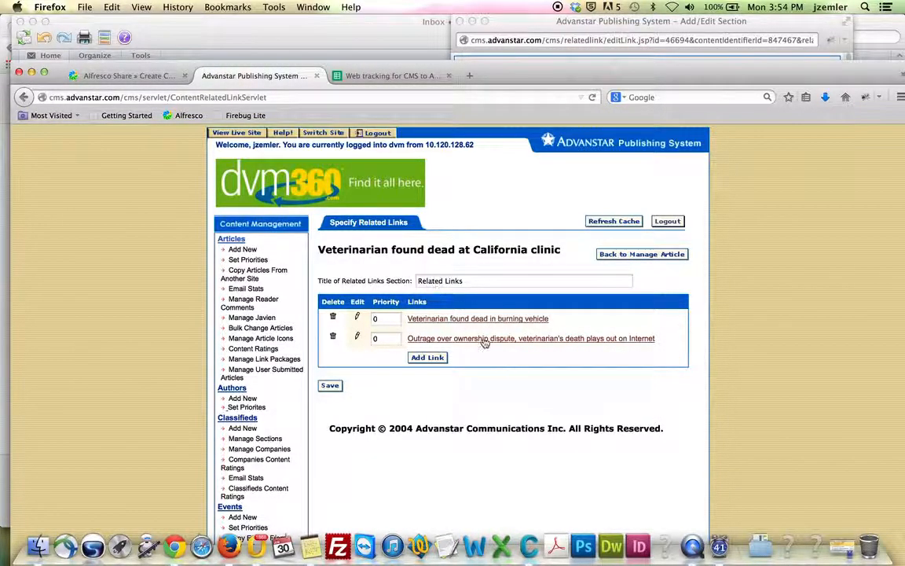
{"action": "left_click_drag", "start_coordinate": [549, 318], "coordinate": [408, 318]}
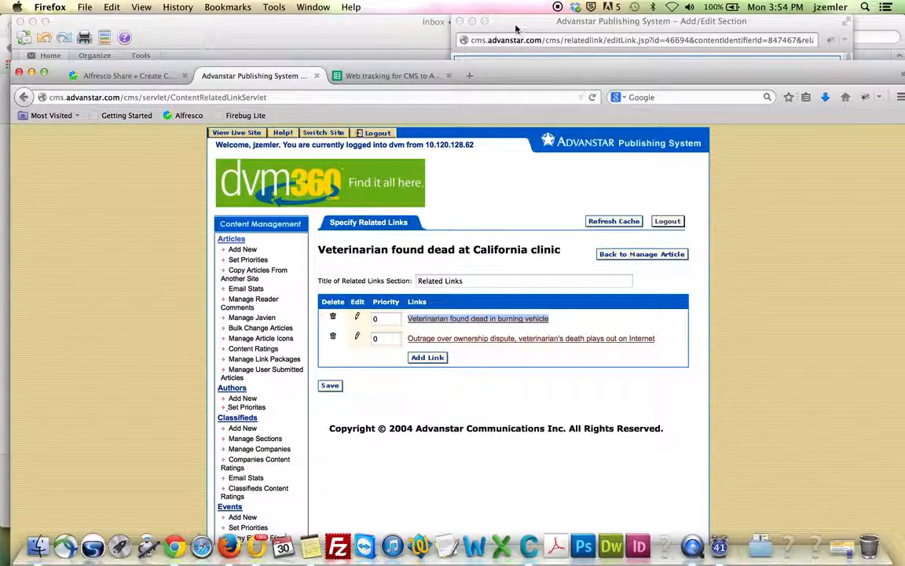
{"action": "left_click", "coordinate": [463, 29]}
{"action": "triple_click", "coordinate": [674, 83]}
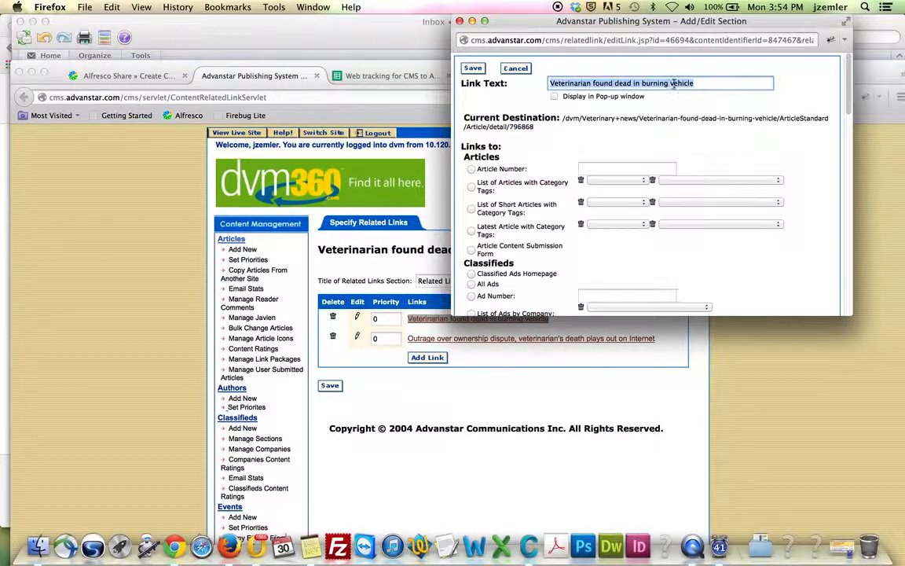
{"action": "left_click", "coordinate": [542, 91]}
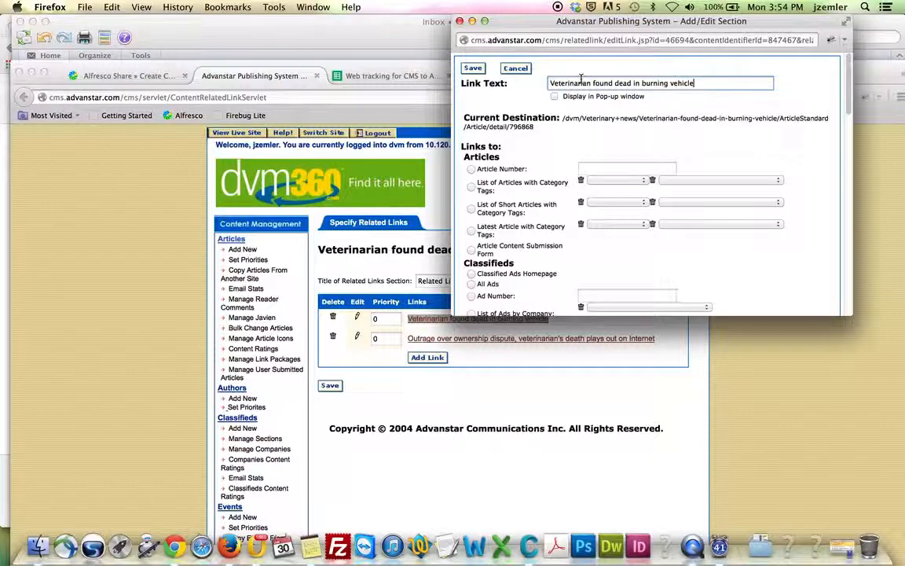
{"action": "key", "text": "super+a"}
{"action": "key", "text": "super+c"}
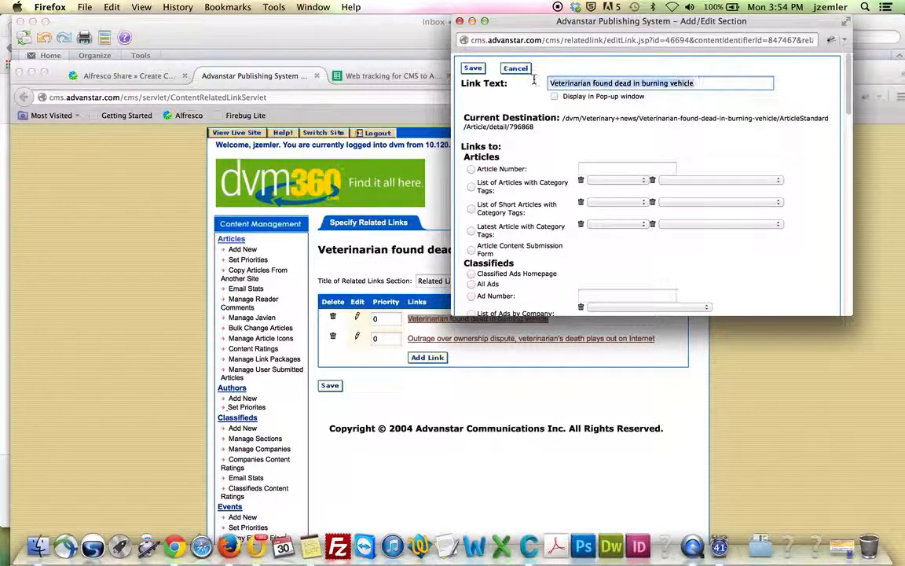
{"action": "left_click", "coordinate": [118, 76]}
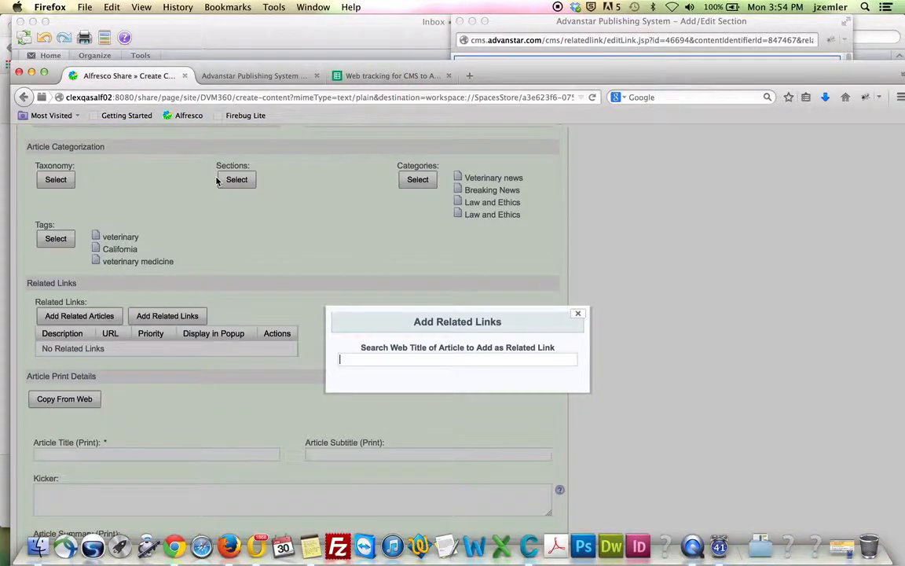
{"action": "key", "text": "super+v"}
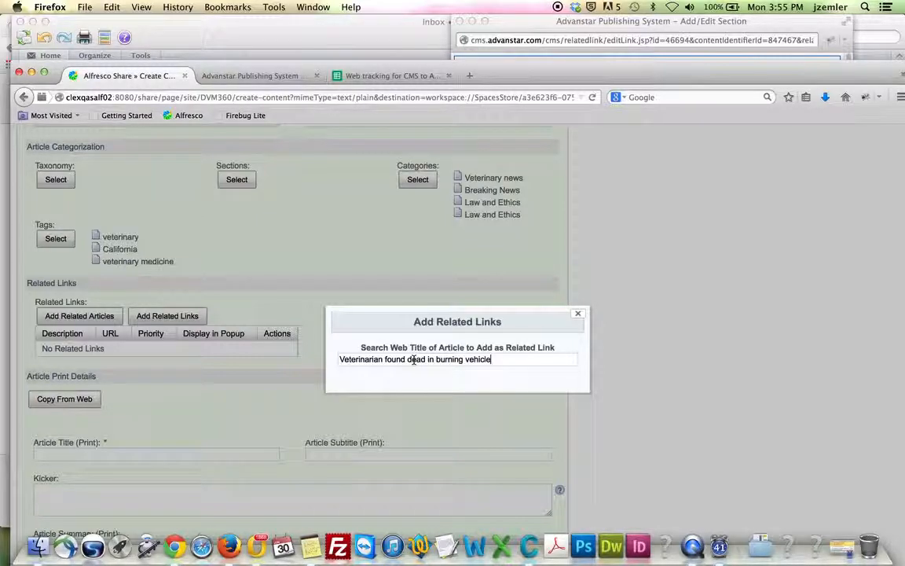
Replace the full title in the related article search with "Veterinarian found".
{"action": "left_click_drag", "start_coordinate": [520, 360], "coordinate": [338, 358]}
{"action": "type", "text": "Veterinarian"}
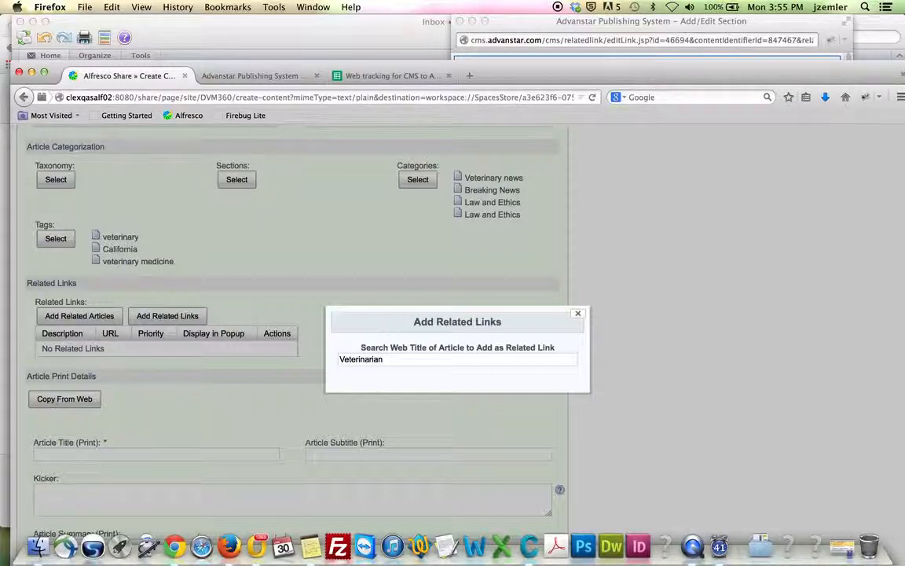
{"action": "type", "text": " found"}
Copy the title "Outrage over ownership dispute, veterinarian's death plays out on Internet" from Advanstar and search for it in Alfresco.
{"action": "left_click", "coordinate": [198, 72]}
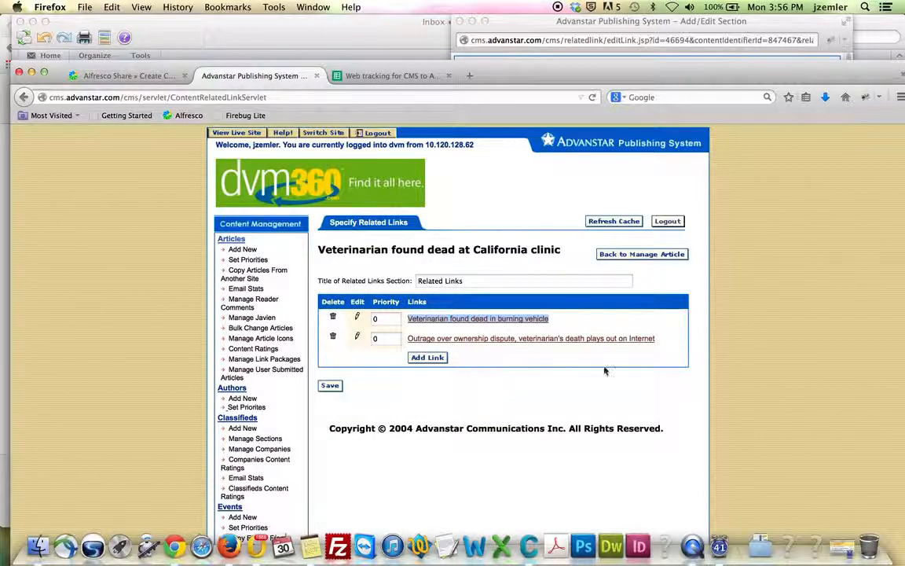
{"action": "left_click_drag", "start_coordinate": [656, 339], "coordinate": [410, 339]}
{"action": "key", "text": "super+c"}
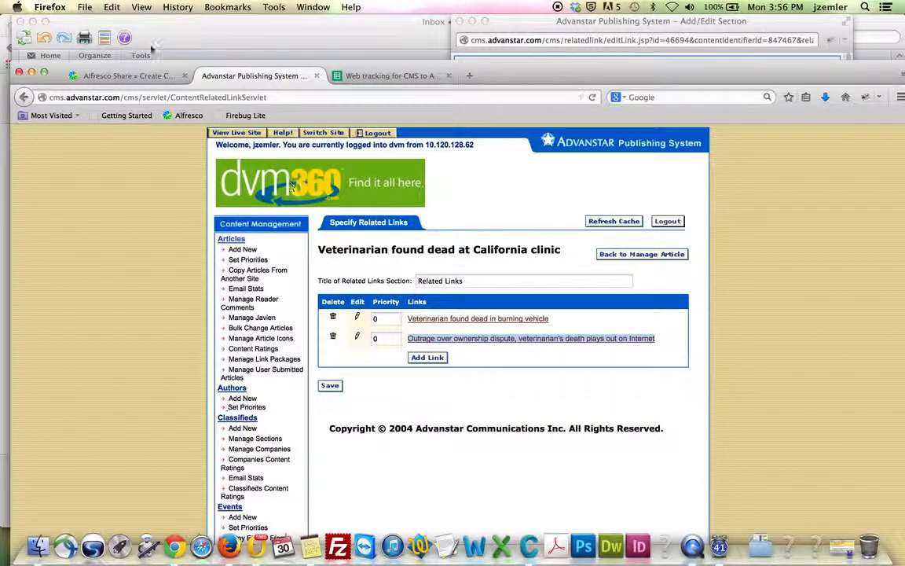
{"action": "left_click", "coordinate": [128, 75]}
{"action": "key", "text": "super+v"}
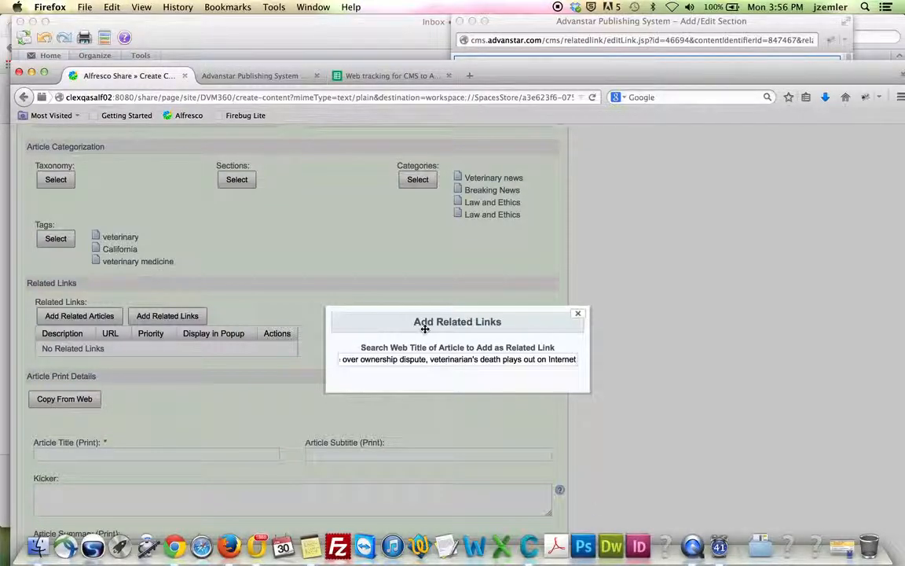
Shorten the related article search to "Outrage over".
{"action": "triple_click", "coordinate": [368, 361]}
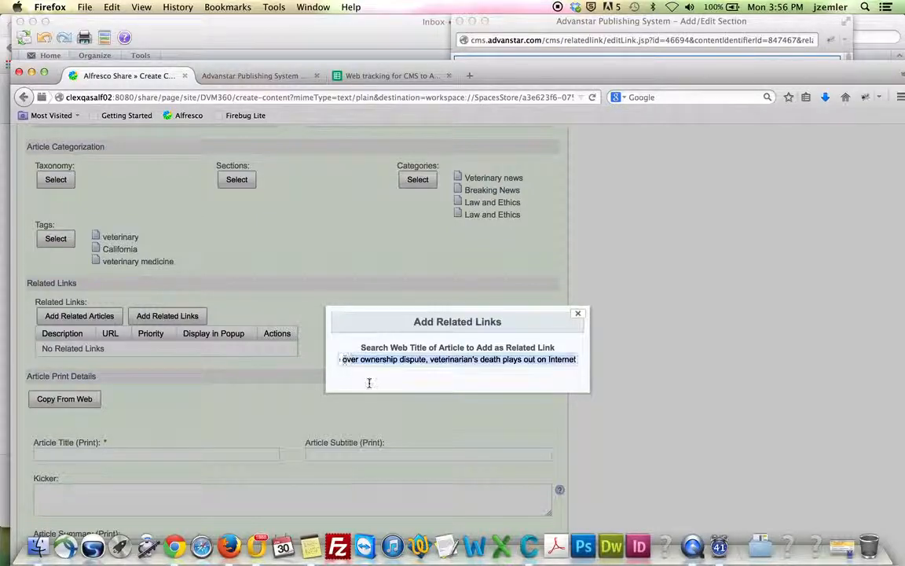
{"action": "type", "text": "Outrage "}
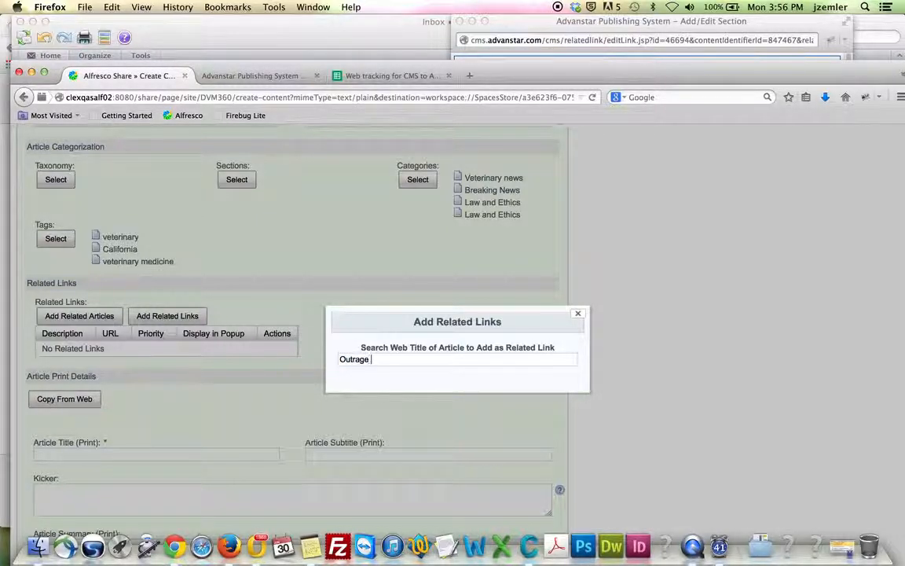
{"action": "type", "text": "over"}
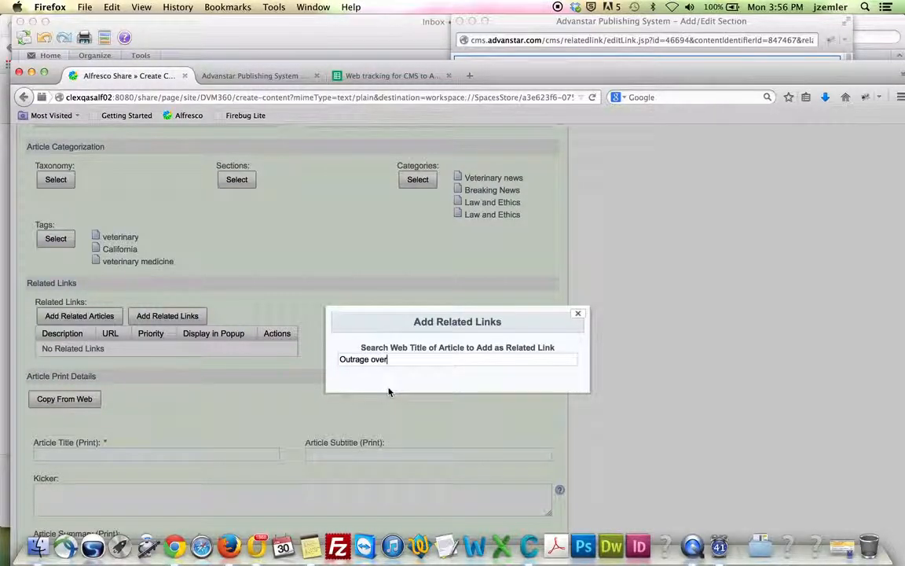
Clear the related article search and search for web titles starting with "Veterinary".
{"action": "key", "text": "super+a"}
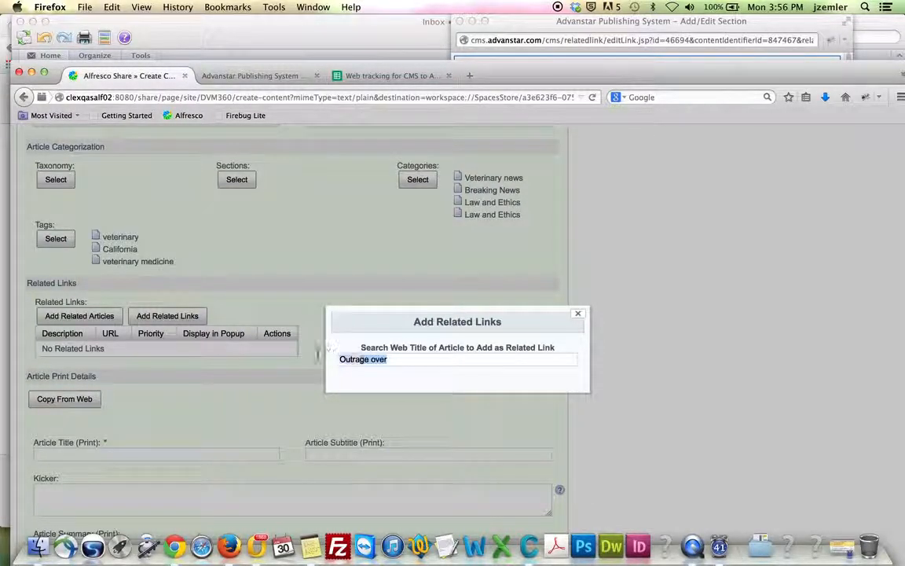
{"action": "key", "text": "BackSpace"}
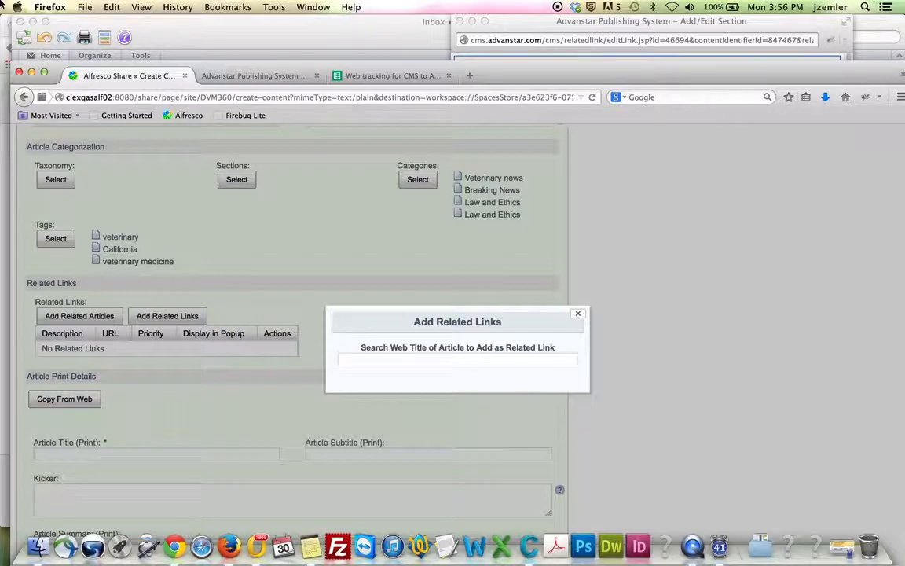
{"action": "type", "text": "Veterinary"}
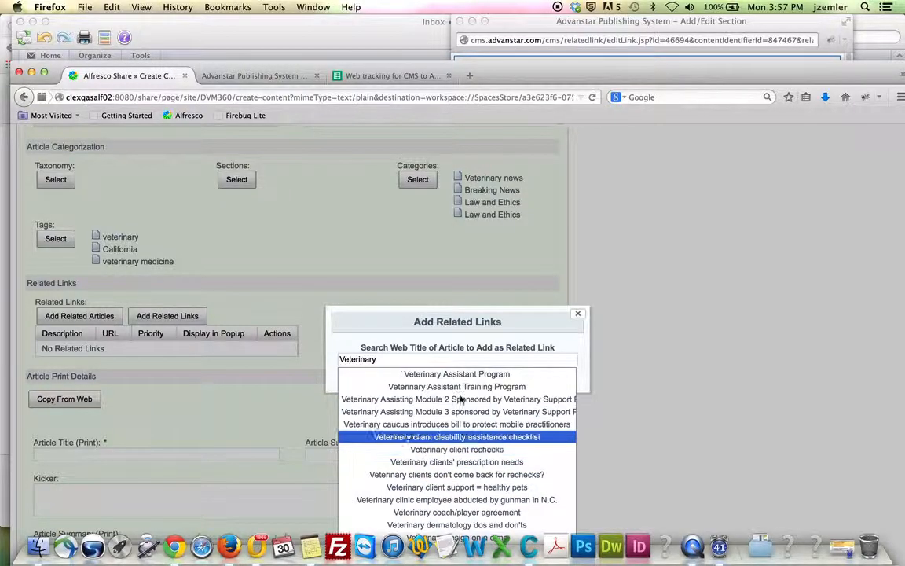
Narrow the related article search to "Veterinary client" and add "Veterinary clients don't come back for rechecks?" as a related link.
{"action": "type", "text": "client"}
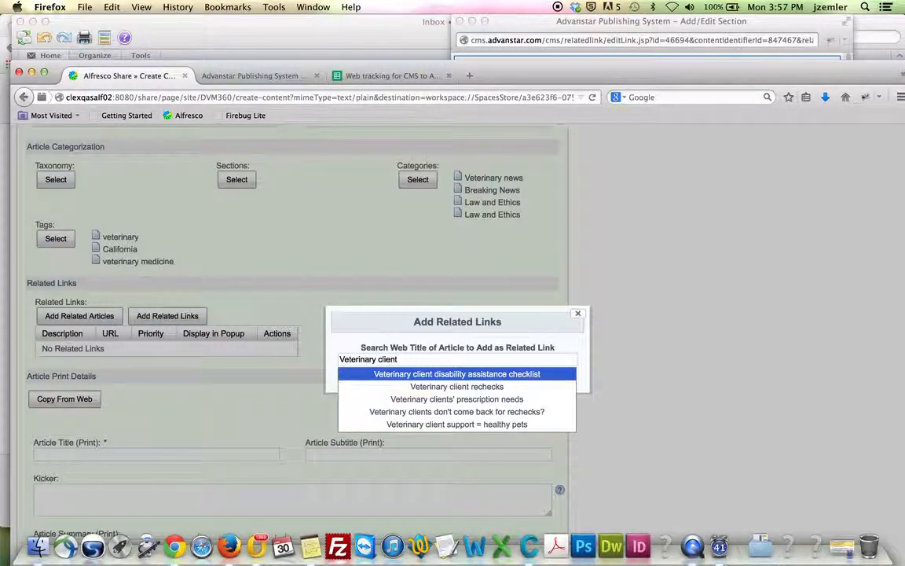
{"action": "left_click", "coordinate": [430, 412]}
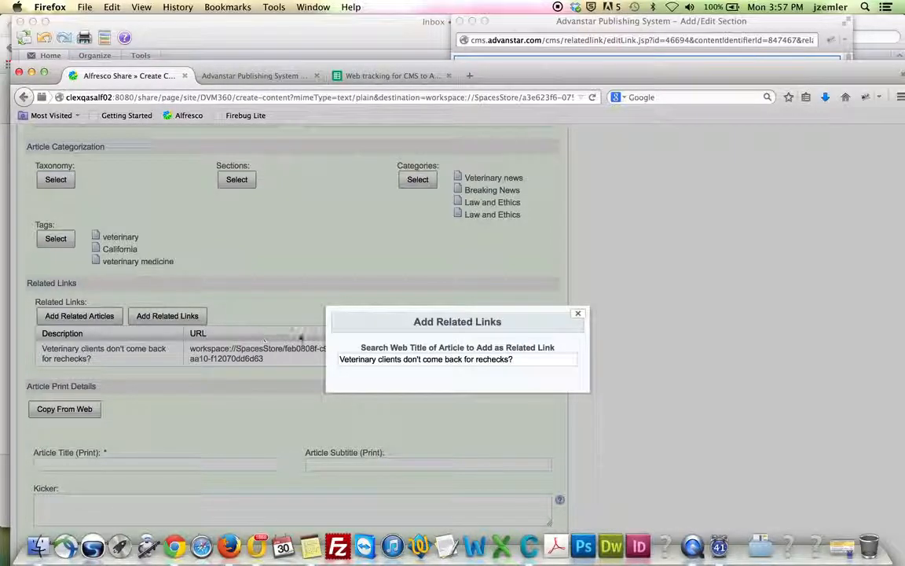
{"action": "left_click", "coordinate": [579, 315]}
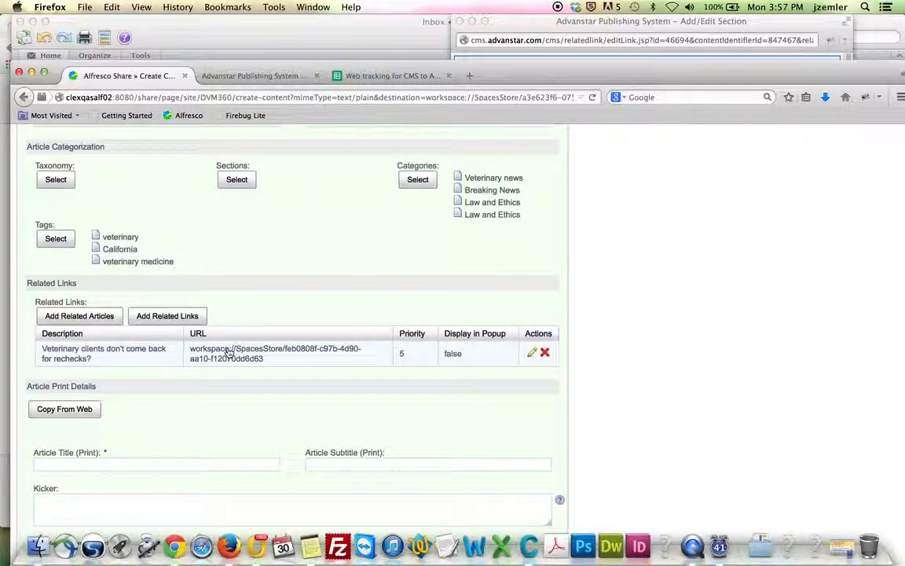
Search related articles for "Veterinary client" again and add "Veterinary client support = healthy pets" as another related link.
{"action": "left_click", "coordinate": [72, 317]}
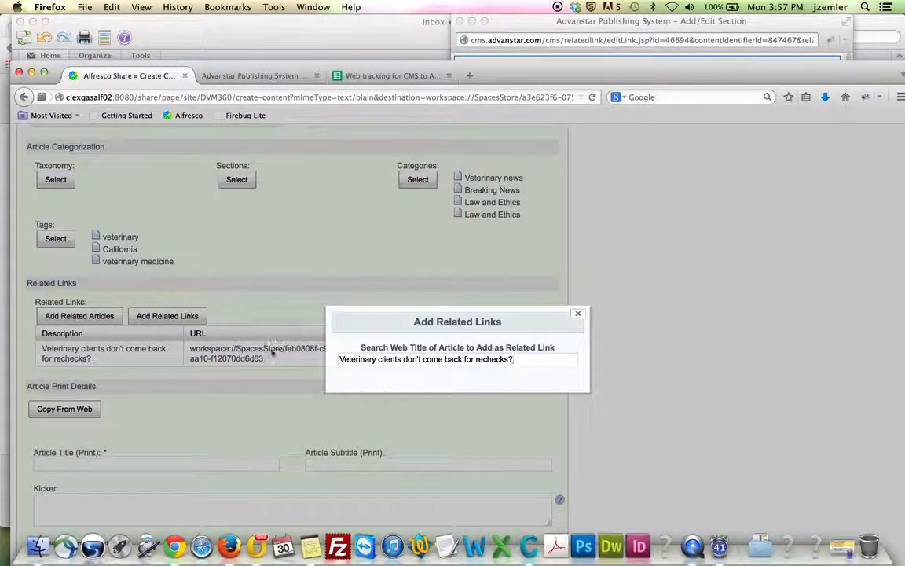
{"action": "left_click_drag", "start_coordinate": [513, 359], "coordinate": [401, 358]}
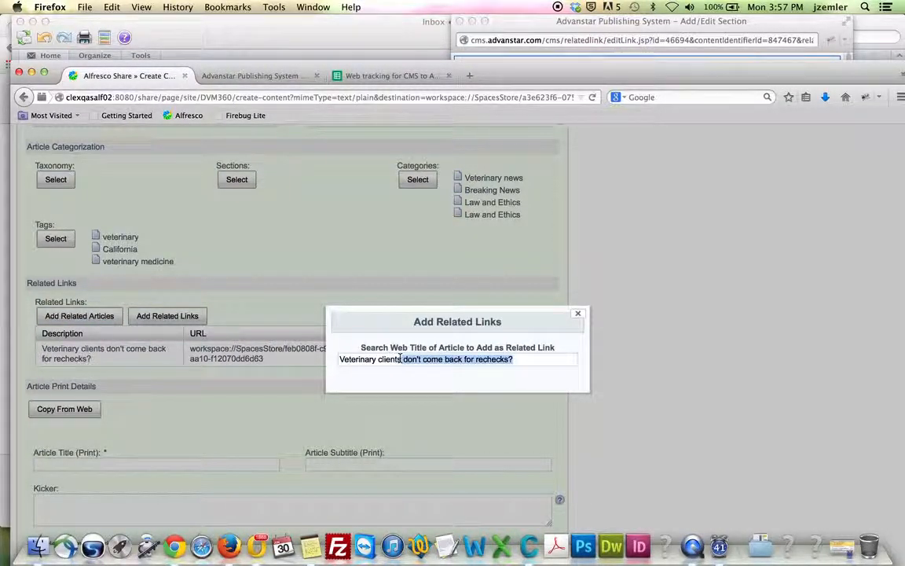
{"action": "key", "text": "BackSpace"}
{"action": "key", "text": "BackSpace"}
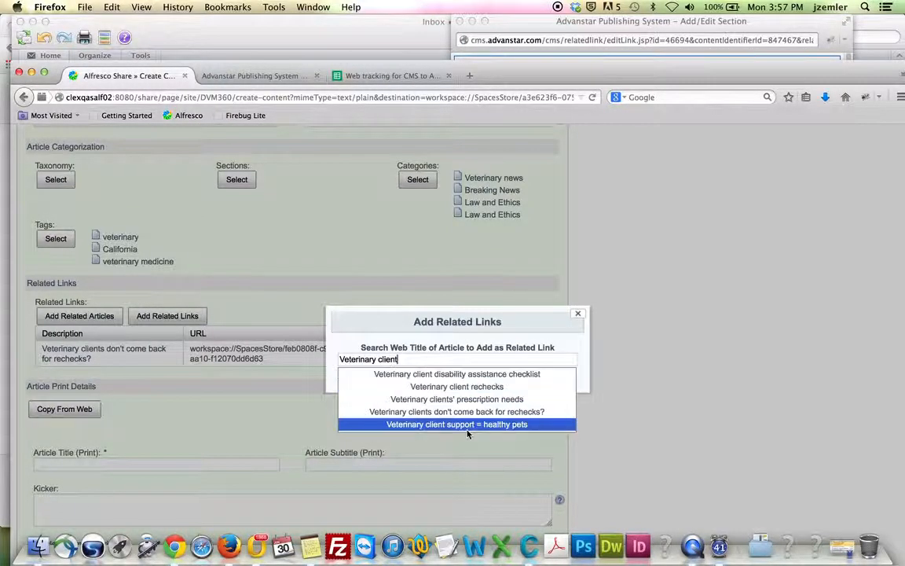
{"action": "left_click", "coordinate": [449, 424]}
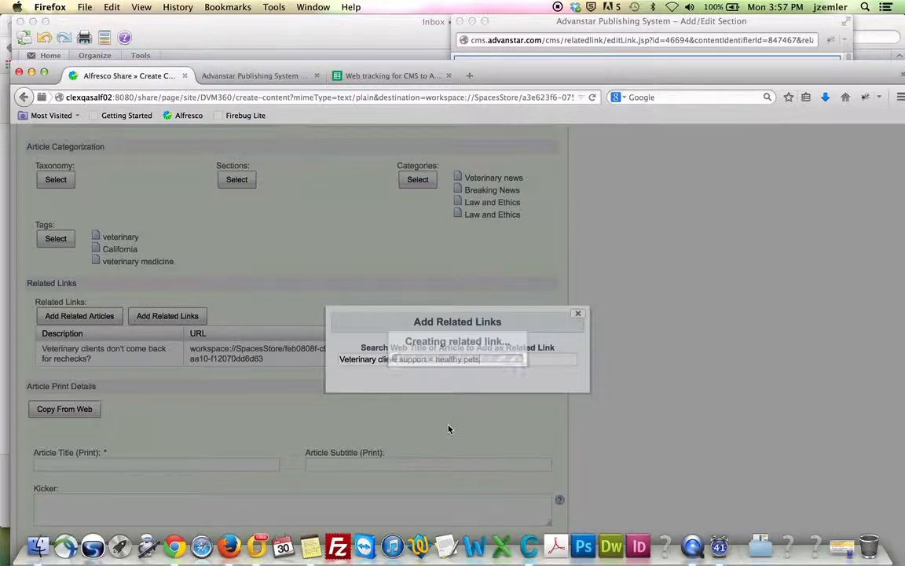
{"action": "left_click", "coordinate": [579, 316]}
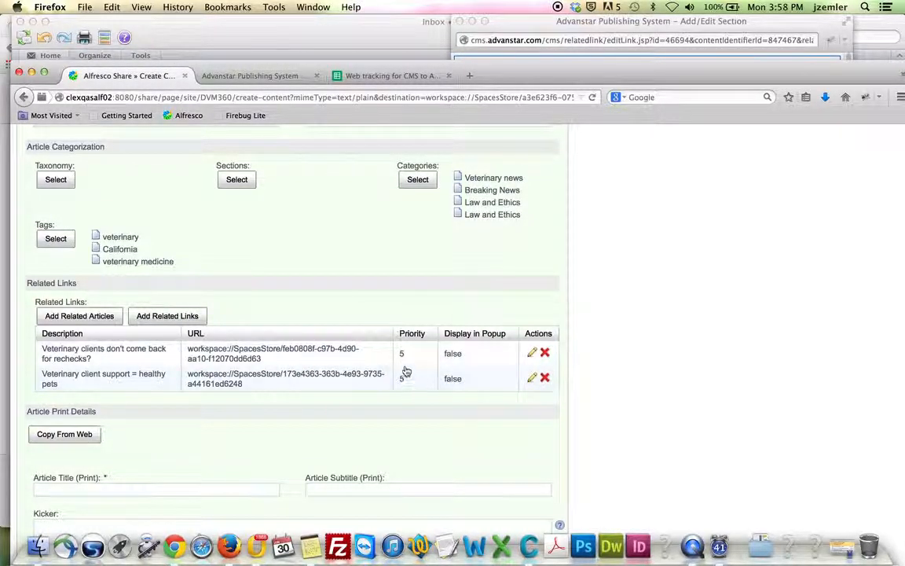
In Advanstar, set the priority of "Veterinarian found dead in burning vehicle" to 1 and of the "Outrage over ownership dispute" link to 2.
{"action": "left_click", "coordinate": [267, 76]}
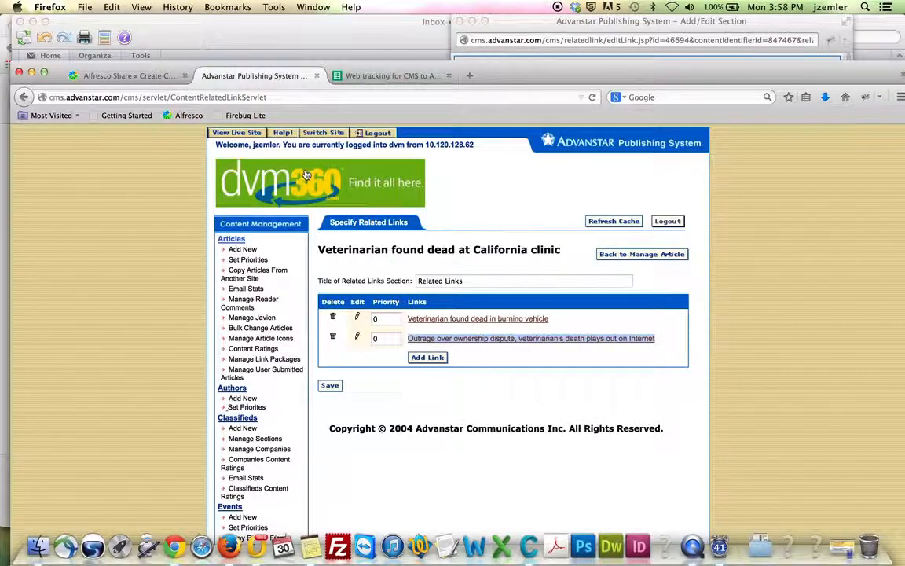
{"action": "left_click", "coordinate": [387, 320]}
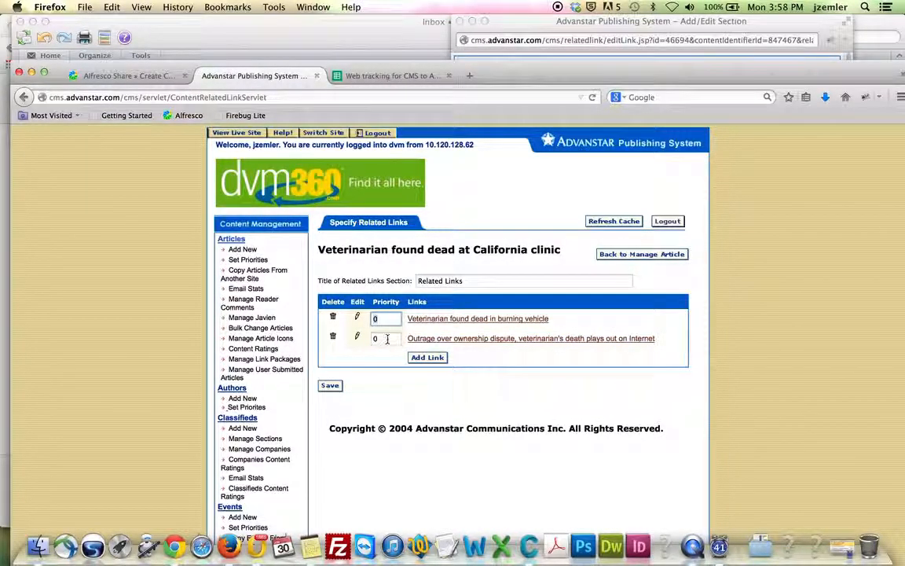
{"action": "double_click", "coordinate": [385, 339]}
{"action": "left_click", "coordinate": [135, 76]}
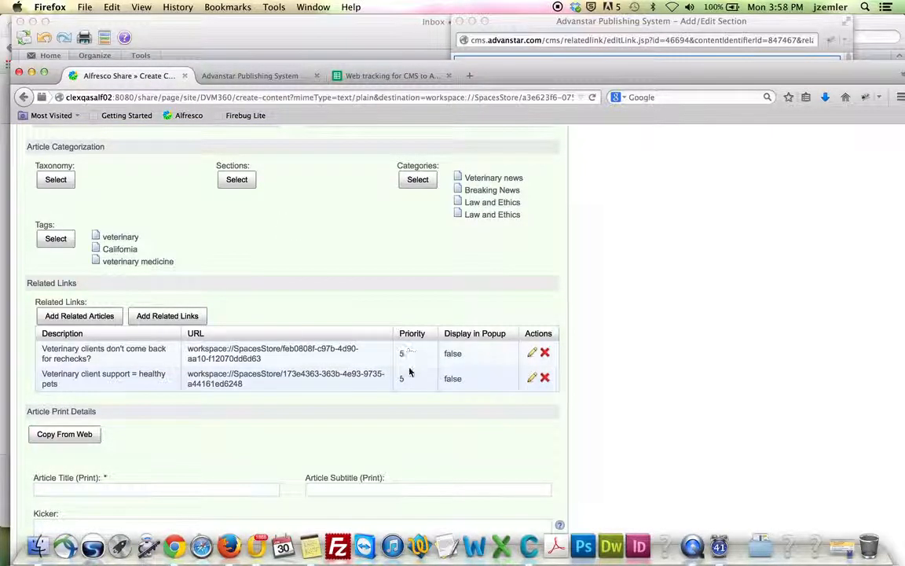
{"action": "left_click", "coordinate": [250, 75]}
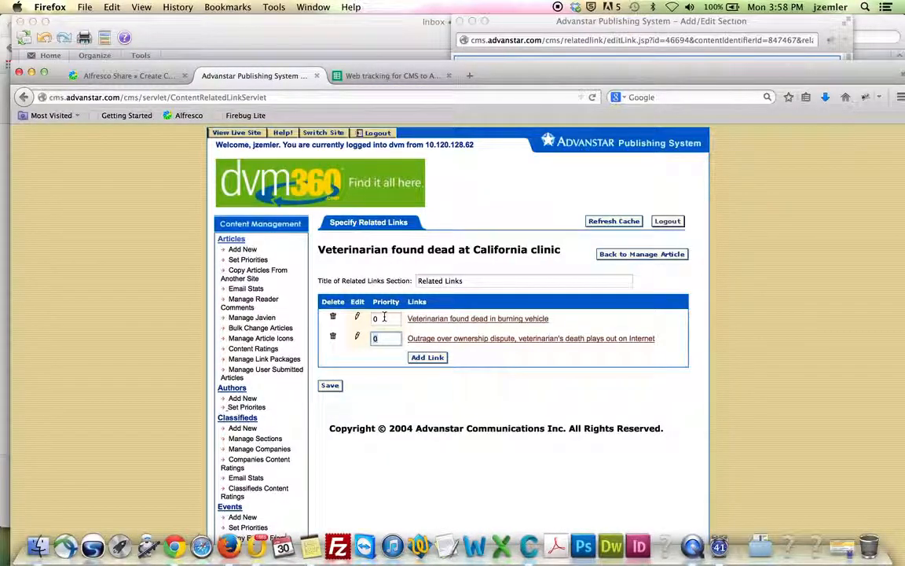
{"action": "double_click", "coordinate": [383, 317]}
{"action": "type", "text": "1"}
{"action": "left_click", "coordinate": [381, 339]}
{"action": "type", "text": "2"}
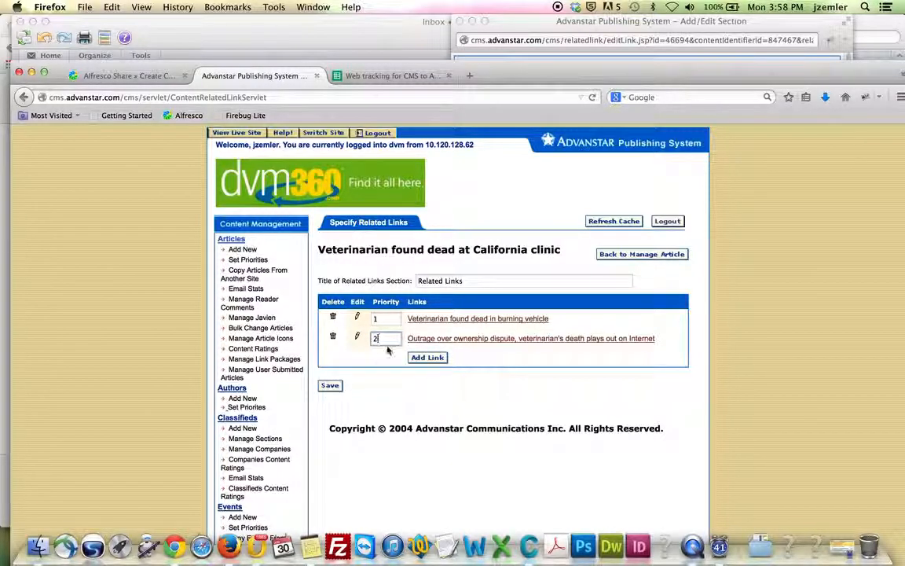
Back in Alfresco, set the priority of the "Veterinary clients don't come back for rechecks?" link to 1 and save it.
{"action": "left_click", "coordinate": [142, 74]}
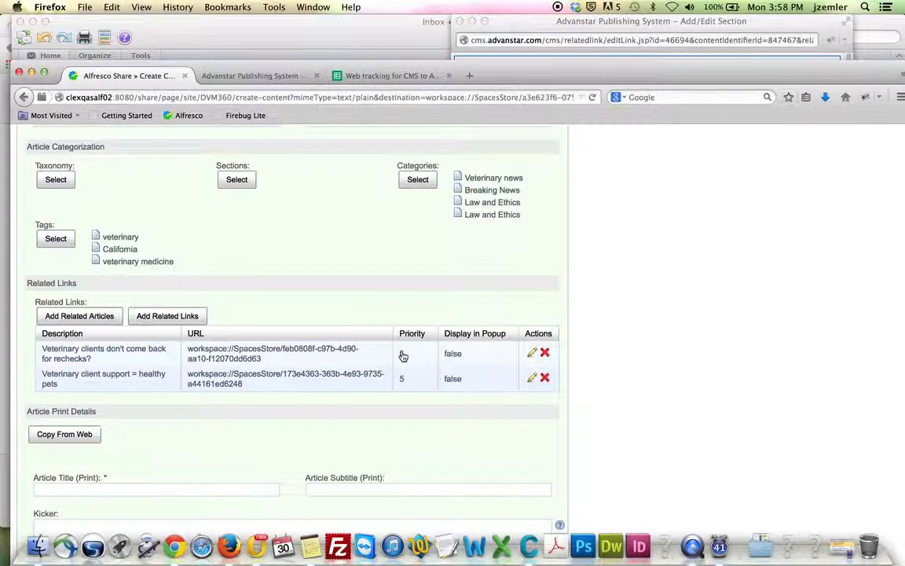
{"action": "left_click", "coordinate": [531, 354]}
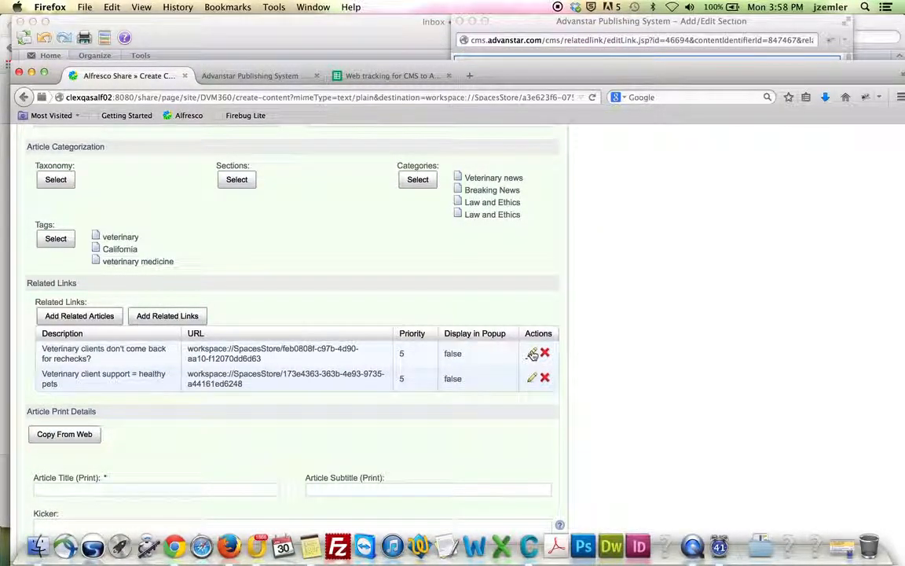
{"action": "double_click", "coordinate": [344, 388]}
{"action": "type", "text": "1"}
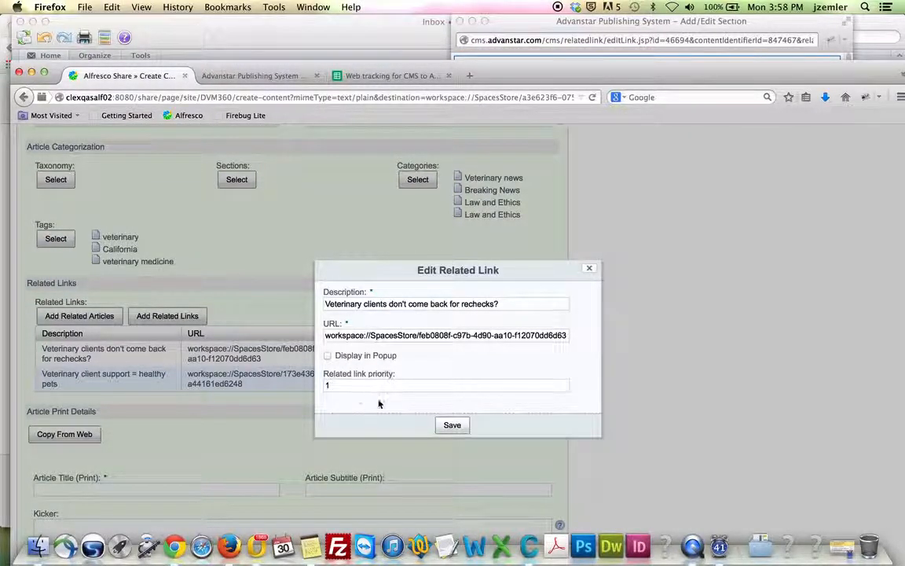
{"action": "left_click", "coordinate": [456, 425]}
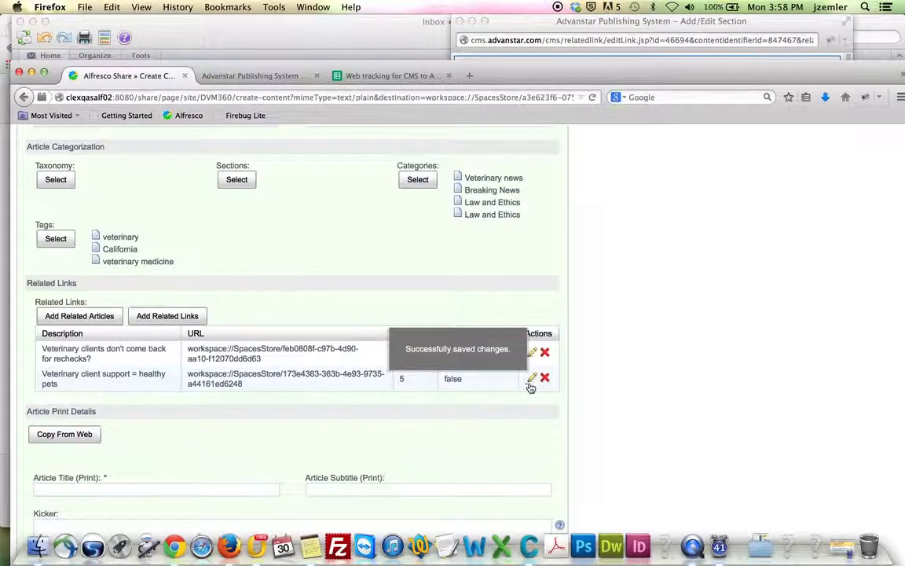
Set the priority of the "Veterinary client support = healthy pets" link to 2 and save it.
{"action": "left_click", "coordinate": [532, 378]}
{"action": "double_click", "coordinate": [348, 387]}
{"action": "left_click", "coordinate": [452, 425]}
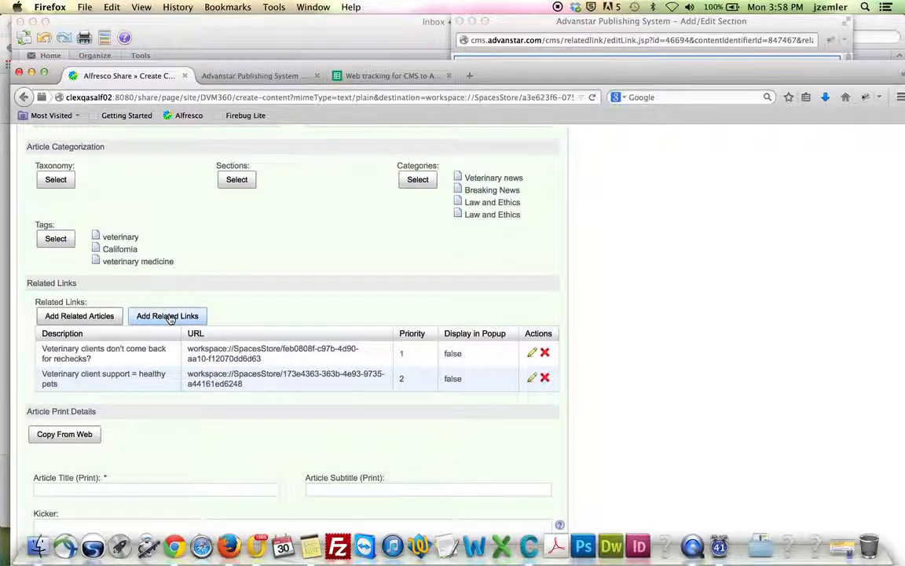
Start a new manual related link with the description "Here is what displays on screen".
{"action": "left_click", "coordinate": [171, 319]}
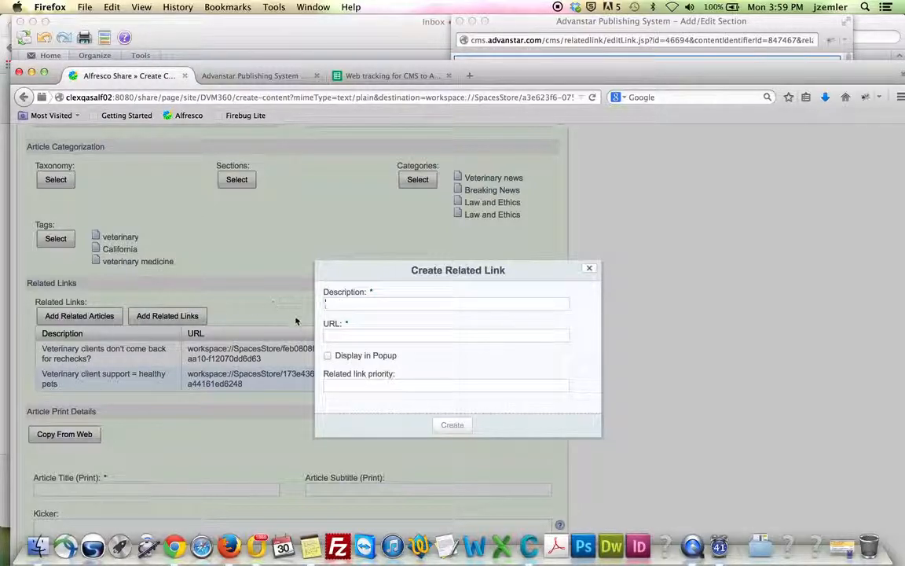
{"action": "type", "text": "Here is what displays on screen"}
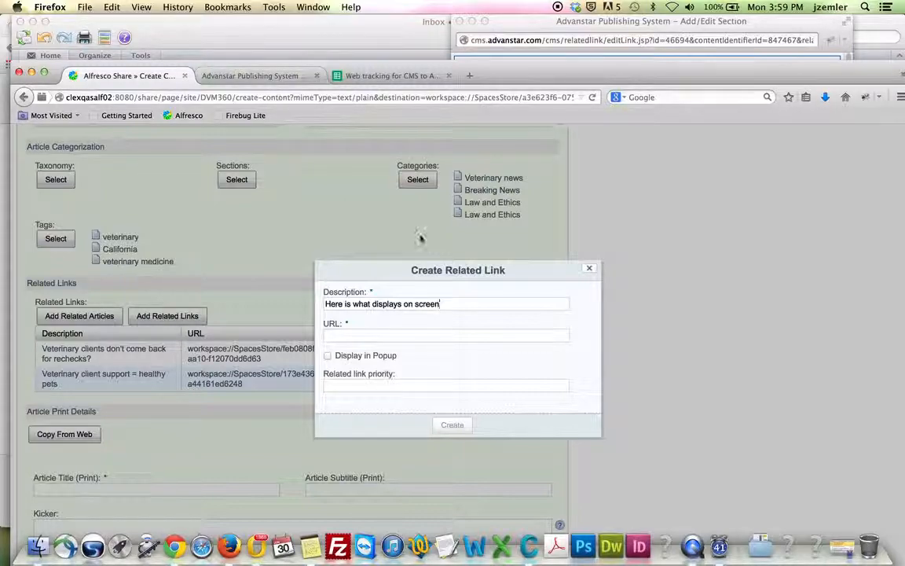
In Advanstar, examine the link text and current destination of the "Veterinarian found dead in burning vehicle" related link.
{"action": "left_click", "coordinate": [256, 76]}
{"action": "left_click_drag", "start_coordinate": [546, 318], "coordinate": [409, 320]}
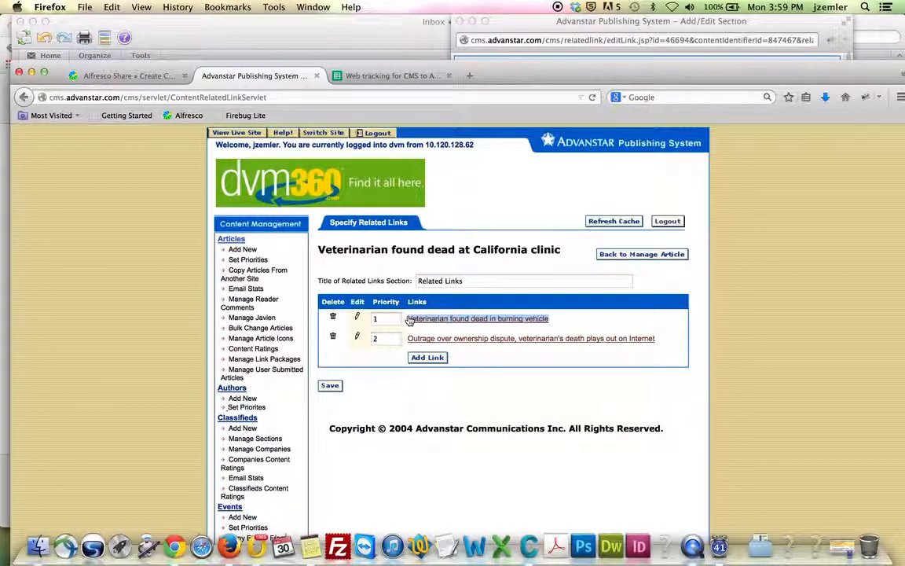
{"action": "left_click", "coordinate": [120, 75]}
{"action": "left_click_drag", "start_coordinate": [461, 302], "coordinate": [322, 271]}
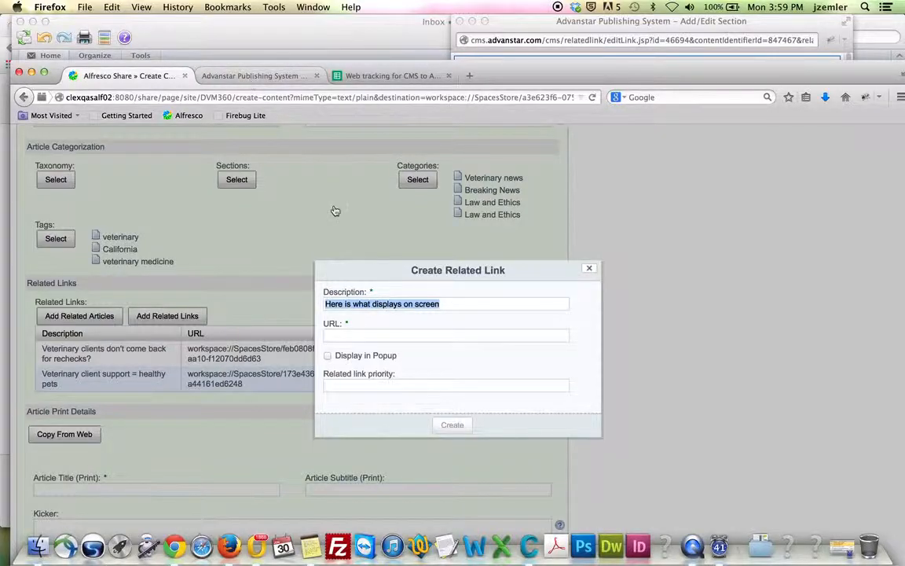
{"action": "key", "text": "ctrl+Tab"}
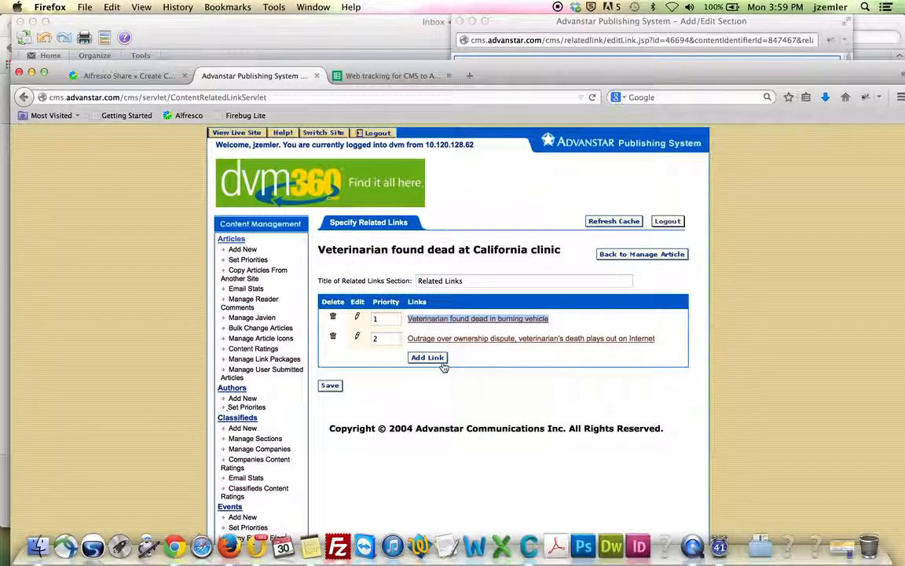
{"action": "left_click", "coordinate": [358, 317]}
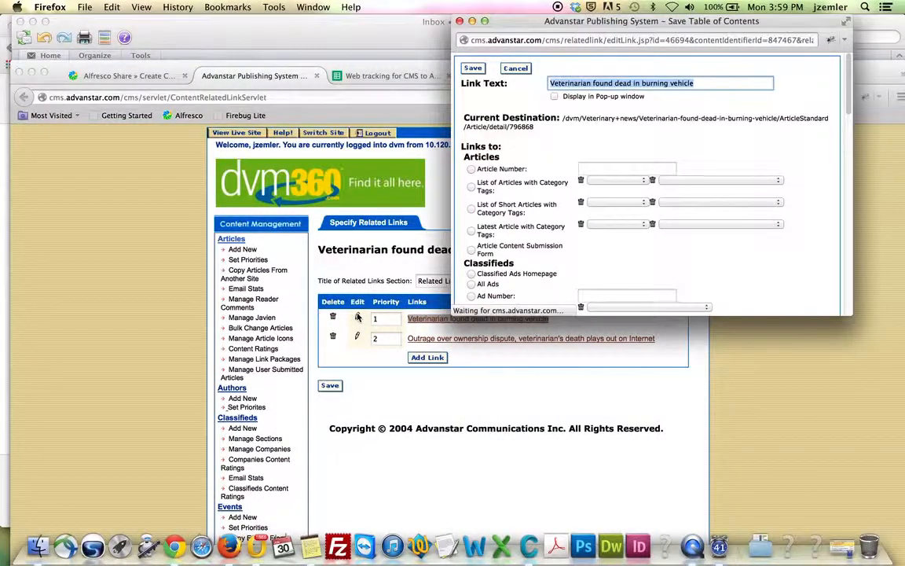
{"action": "left_click", "coordinate": [793, 95]}
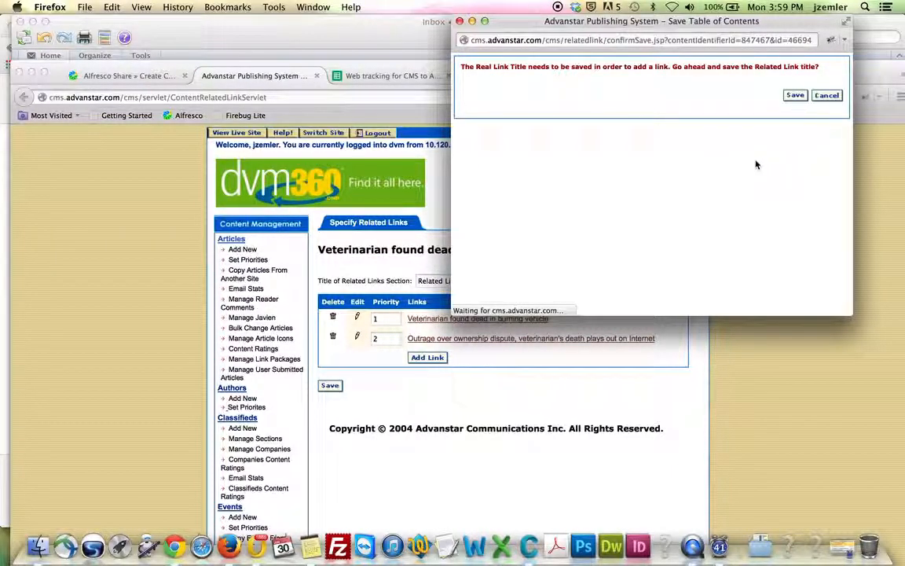
{"action": "left_click_drag", "start_coordinate": [563, 120], "coordinate": [578, 133]}
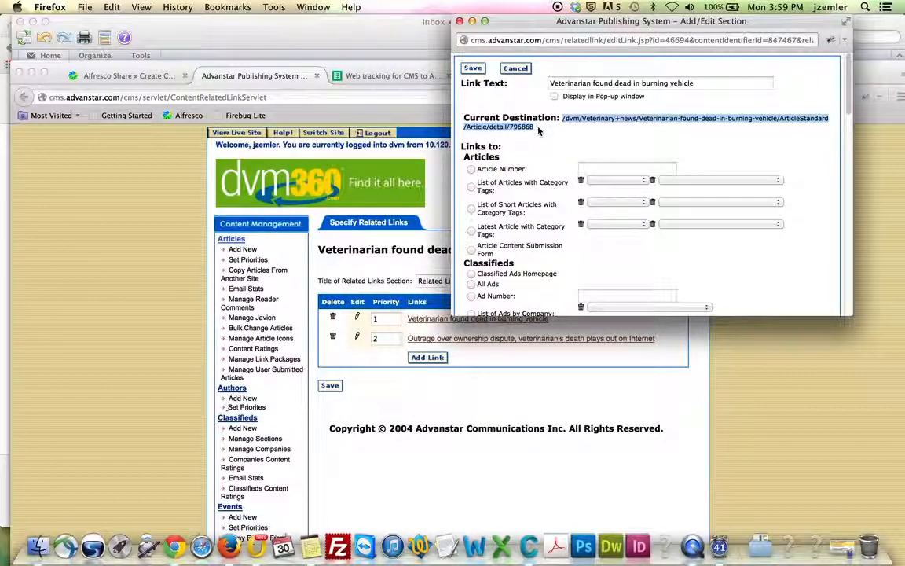
{"action": "left_click", "coordinate": [110, 75]}
{"action": "left_click", "coordinate": [425, 337]}
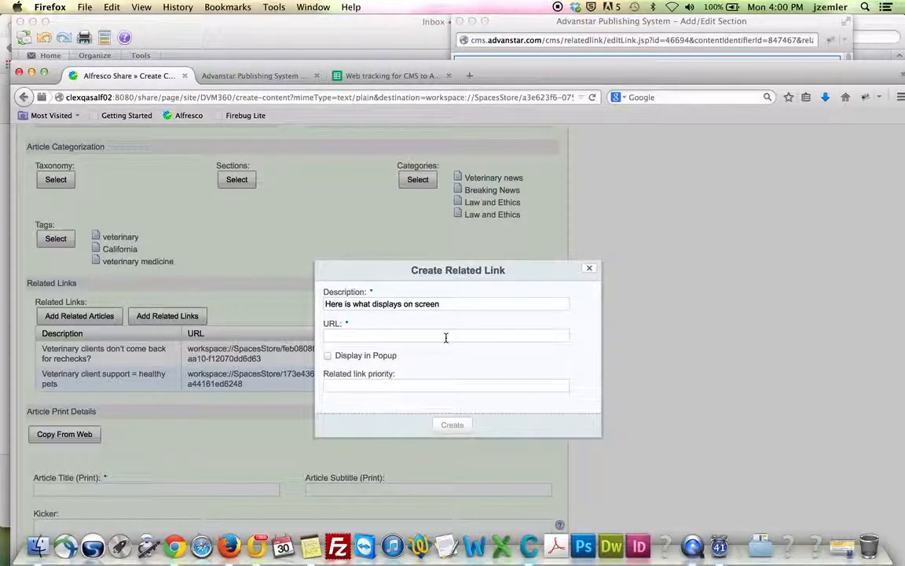
{"action": "type", "text": "http://www.google.com"}
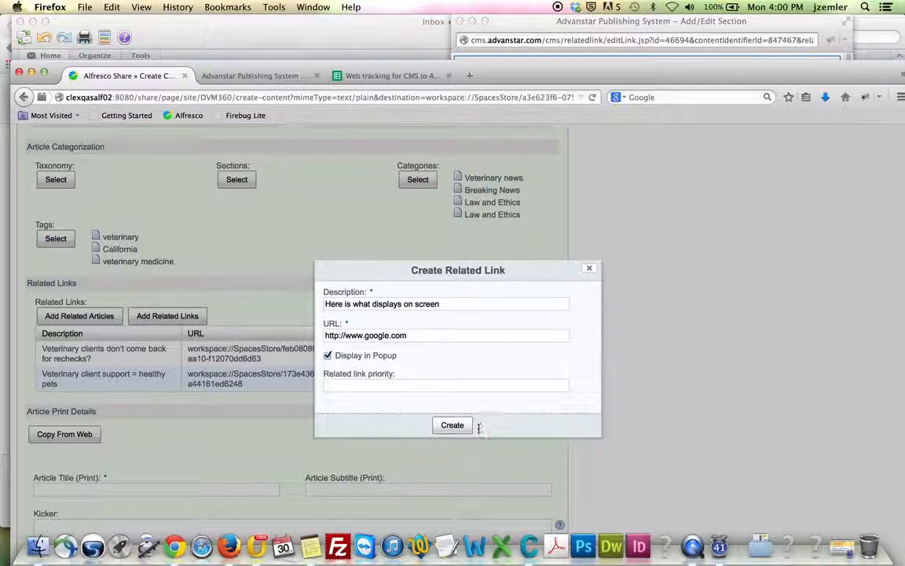
{"action": "left_click", "coordinate": [453, 425]}
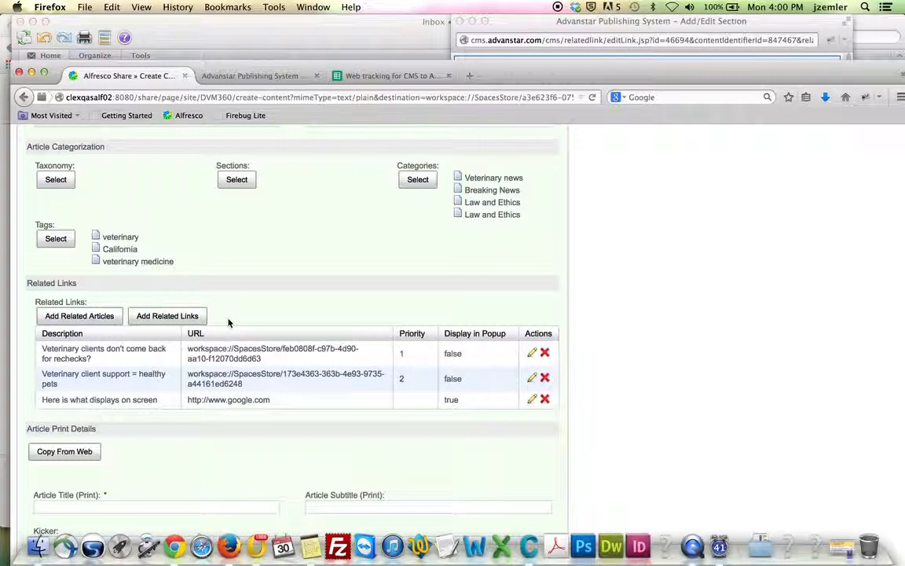
Fill the article print details by copying the title, subtitle and summary from the web details.
{"action": "scroll", "coordinate": [232, 322], "scroll_direction": "down", "scroll_amount": 3}
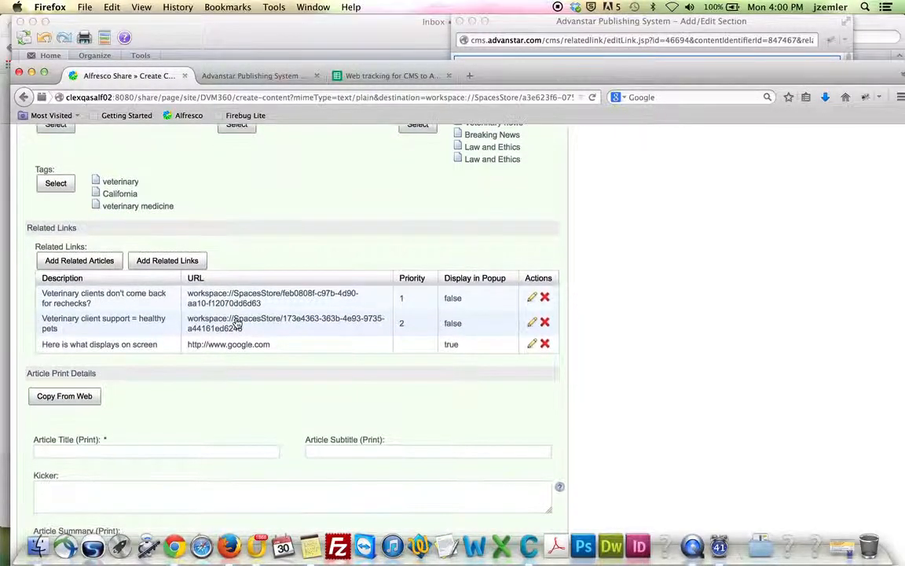
{"action": "scroll", "coordinate": [236, 322], "scroll_direction": "down", "scroll_amount": 3}
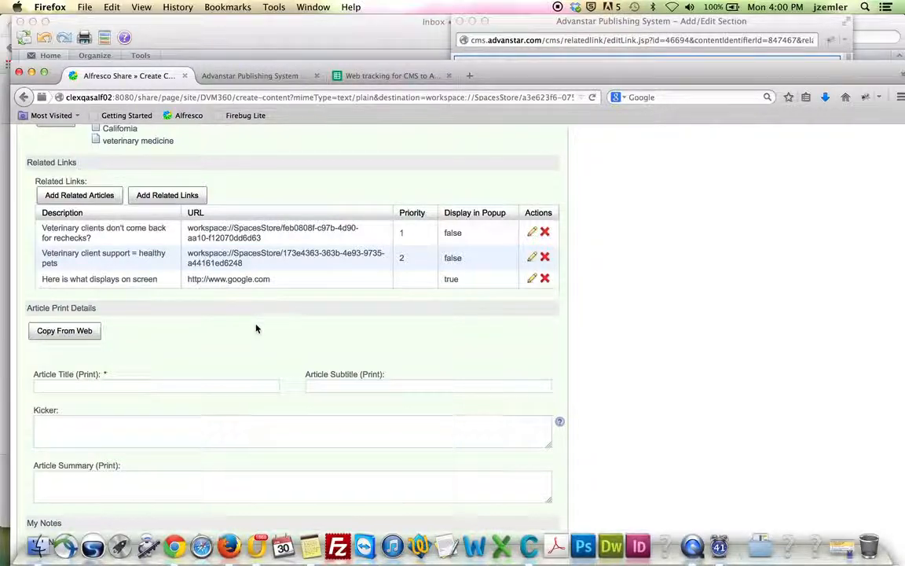
{"action": "scroll", "coordinate": [256, 329], "scroll_direction": "down", "scroll_amount": 4}
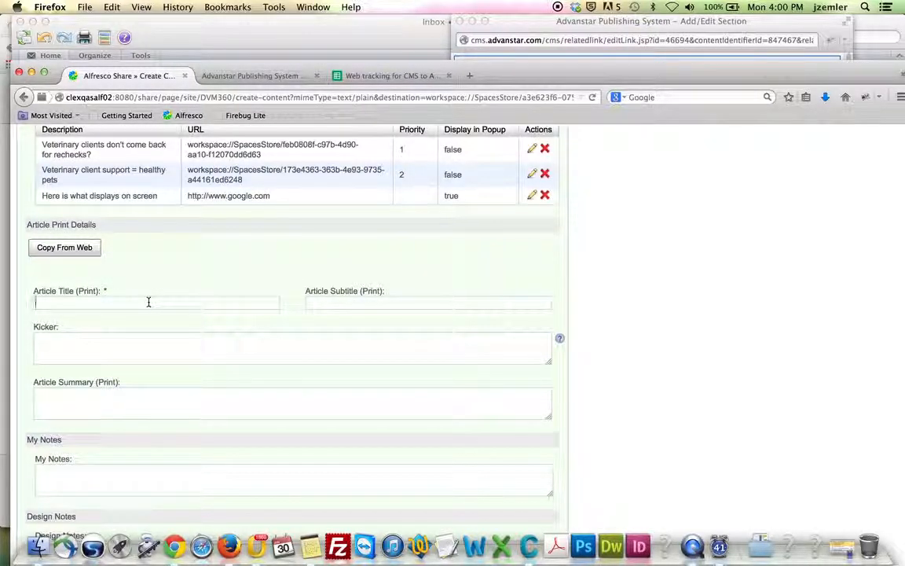
{"action": "left_click", "coordinate": [65, 250]}
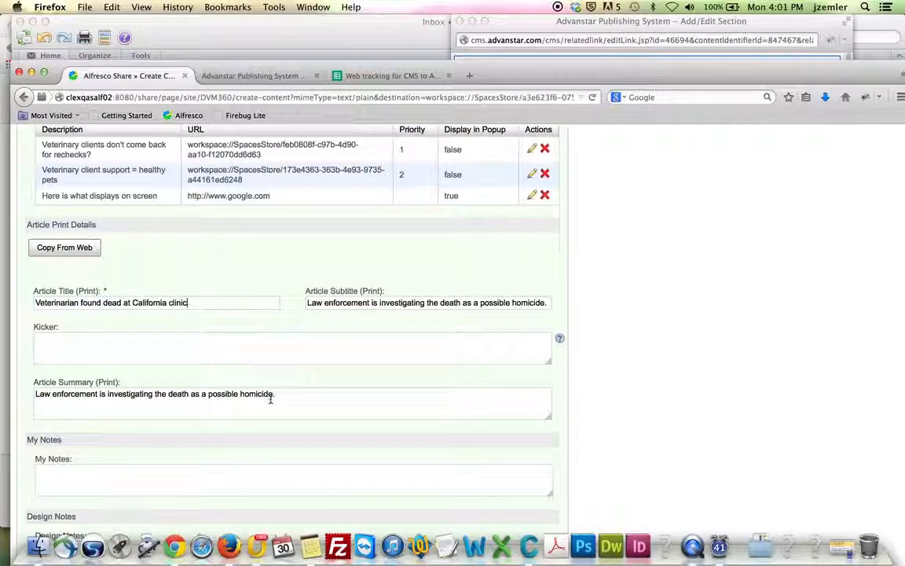
Review the notes fields and the create and publish options at the end of the article form.
{"action": "scroll", "coordinate": [312, 400], "scroll_direction": "down", "scroll_amount": 1}
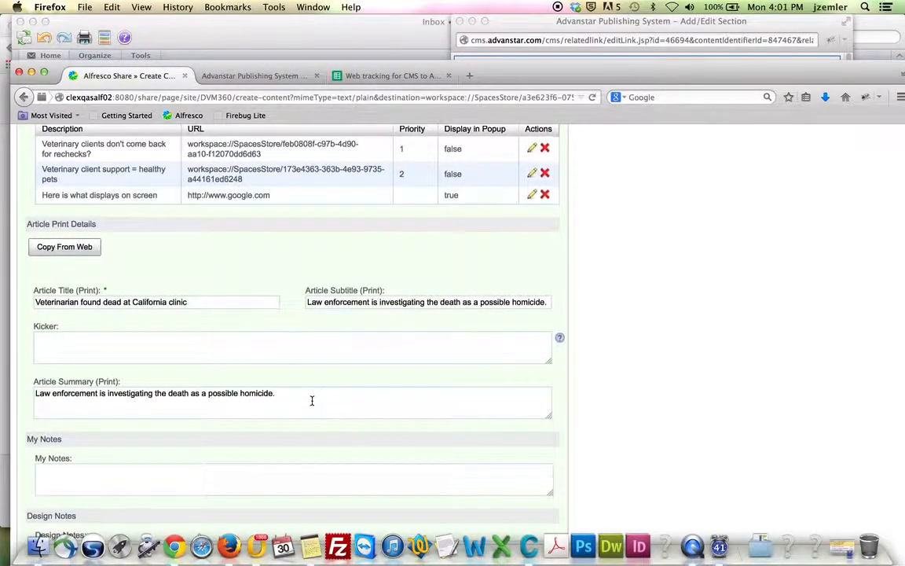
{"action": "scroll", "coordinate": [312, 400], "scroll_direction": "down", "scroll_amount": 1}
{"action": "scroll", "coordinate": [317, 399], "scroll_direction": "down", "scroll_amount": 3}
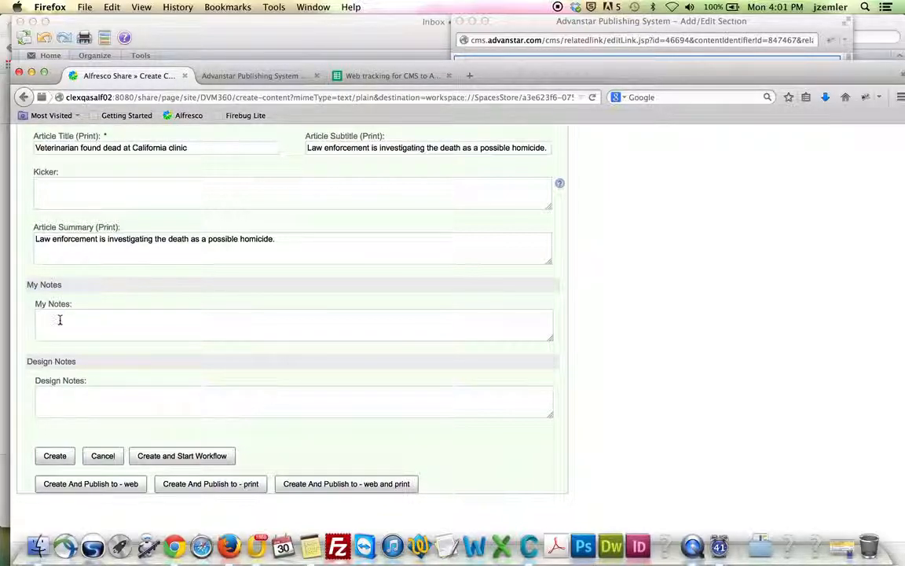
Enter HCL in the article's My Notes field and create the article, publishing it to the web.
{"action": "type", "text": "Cignex"}
{"action": "left_click_drag", "start_coordinate": [92, 319], "coordinate": [2, 318]}
{"action": "type", "text": "HCL"}
{"action": "left_click", "coordinate": [53, 456]}
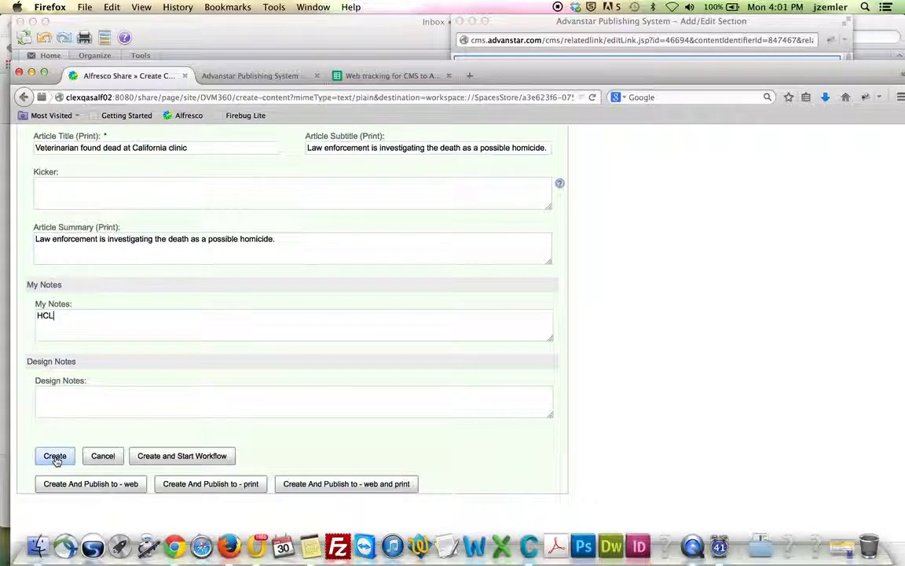
{"action": "left_click", "coordinate": [86, 484]}
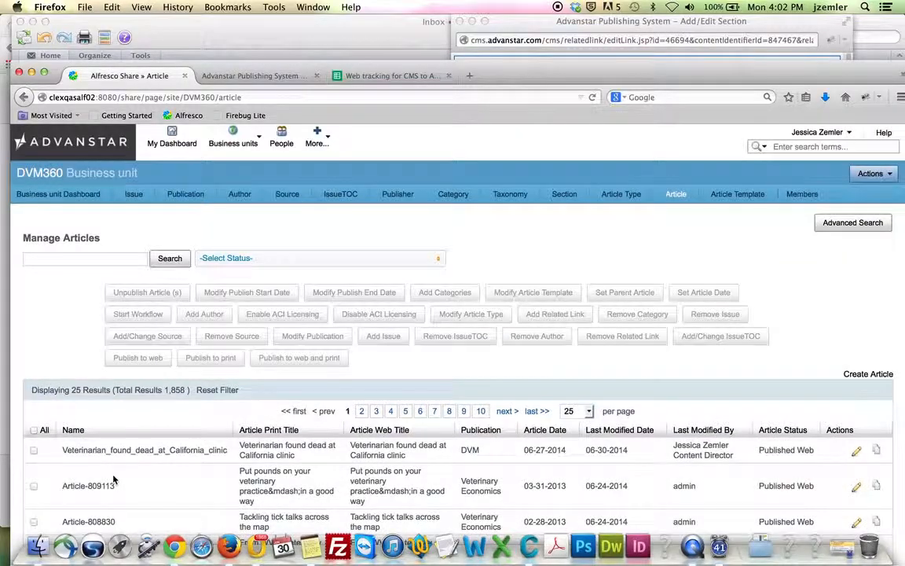
Open the newly published Veterinarian_found_dead_at_California_clinic article for editing from the Manage Articles list.
{"action": "scroll", "coordinate": [157, 432], "scroll_direction": "down", "scroll_amount": 2}
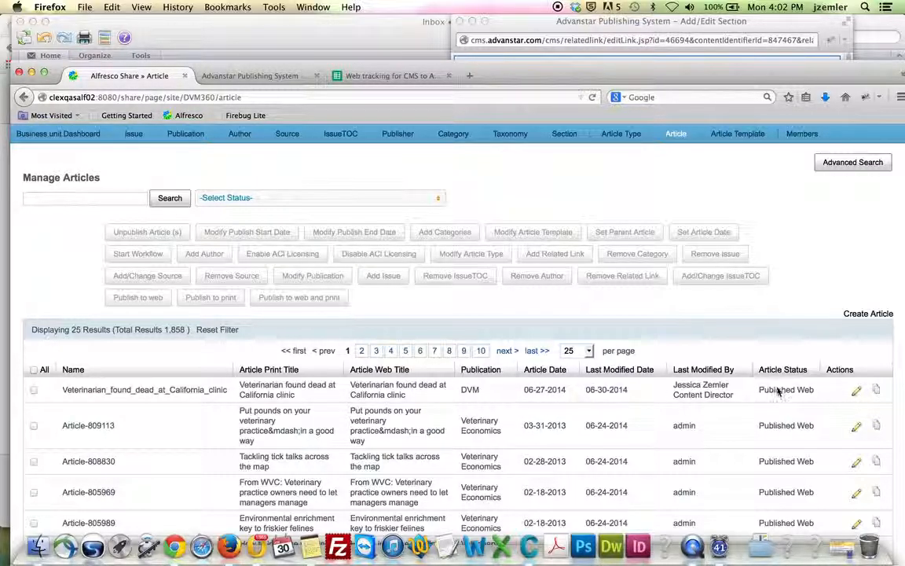
{"action": "left_click", "coordinate": [857, 393]}
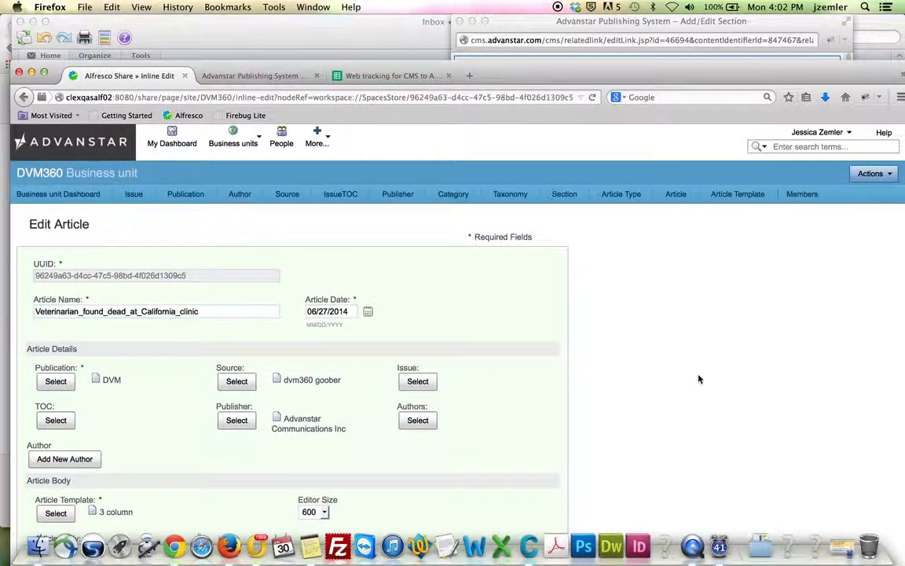
{"action": "scroll", "coordinate": [700, 375], "scroll_direction": "down", "scroll_amount": 3}
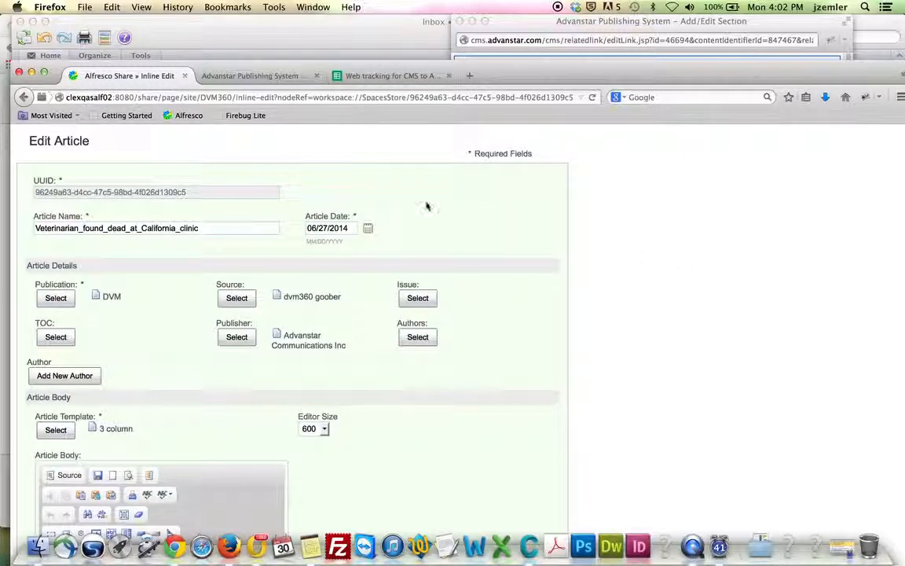
In Advanstar, return to the article list and open "Veterinarian found dead at California clinic" for editing.
{"action": "left_click", "coordinate": [245, 75]}
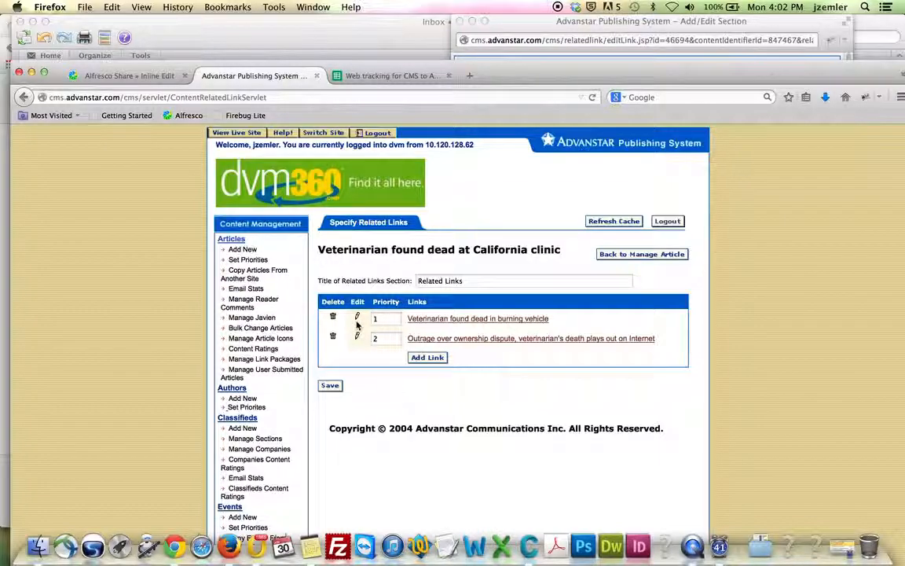
{"action": "left_click", "coordinate": [642, 256]}
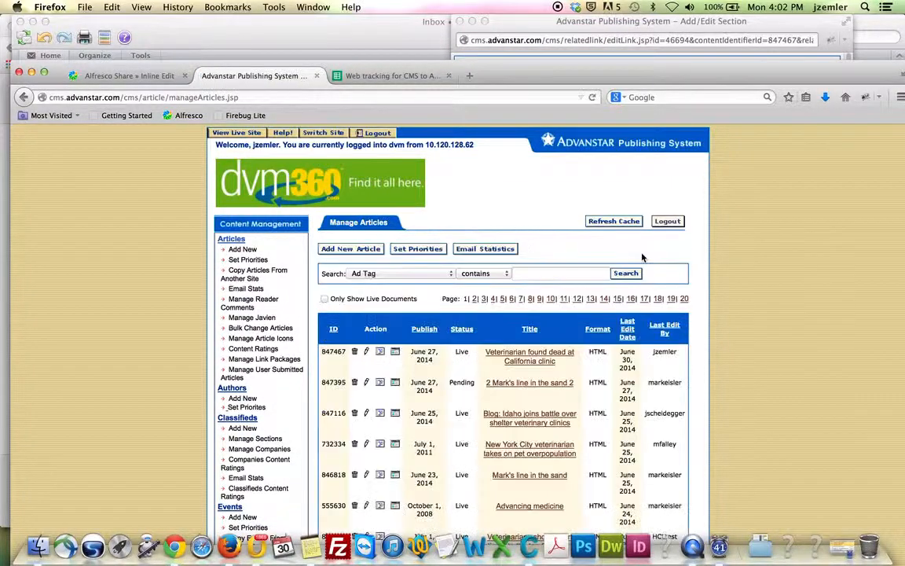
{"action": "left_click", "coordinate": [367, 355]}
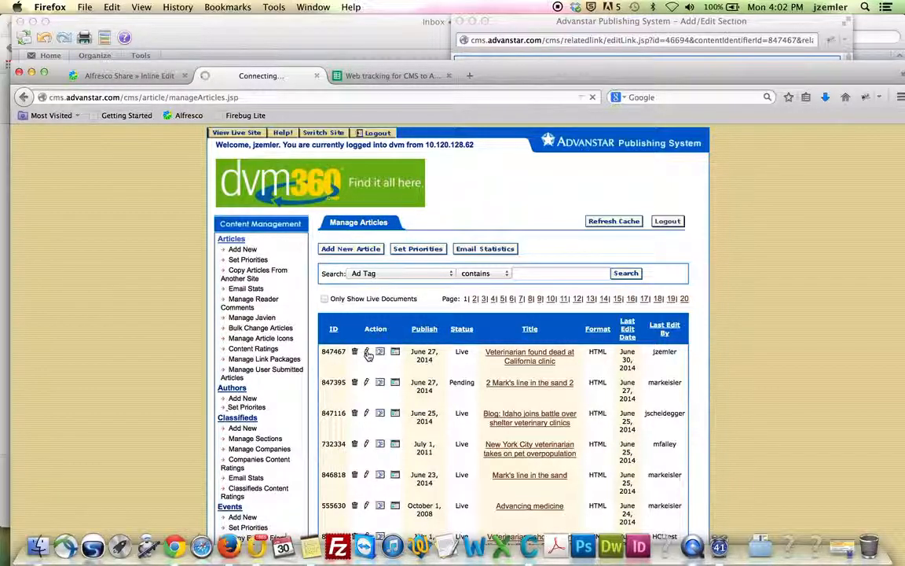
Switch back to Alfresco and review the article's edit form, including its name, date and article details.
{"action": "left_click", "coordinate": [124, 76]}
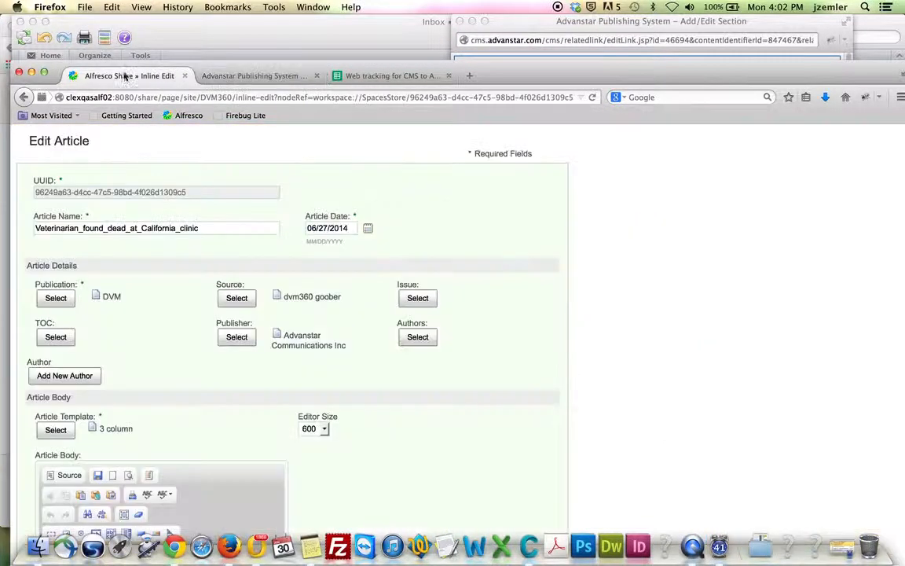
{"action": "scroll", "coordinate": [166, 243], "scroll_direction": "down", "scroll_amount": 2}
{"action": "scroll", "coordinate": [166, 244], "scroll_direction": "up", "scroll_amount": 3}
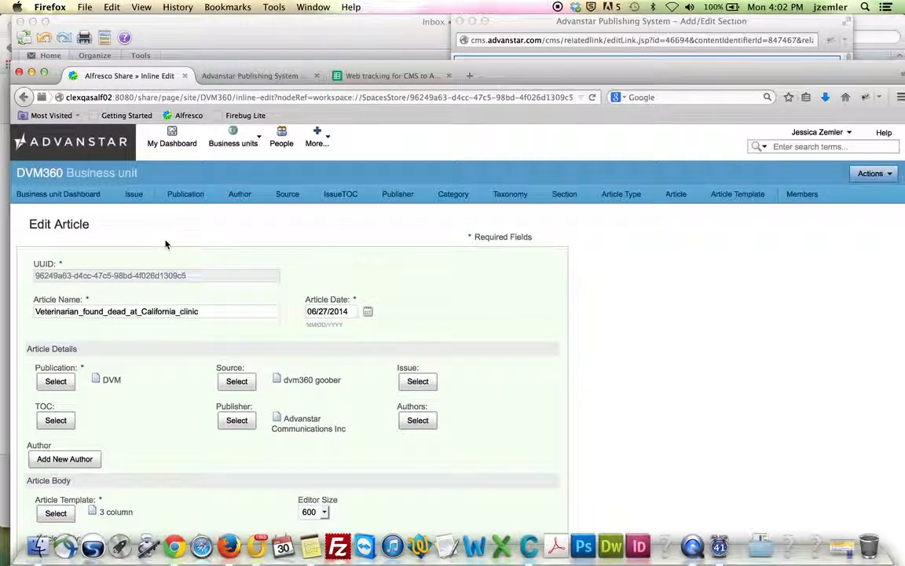